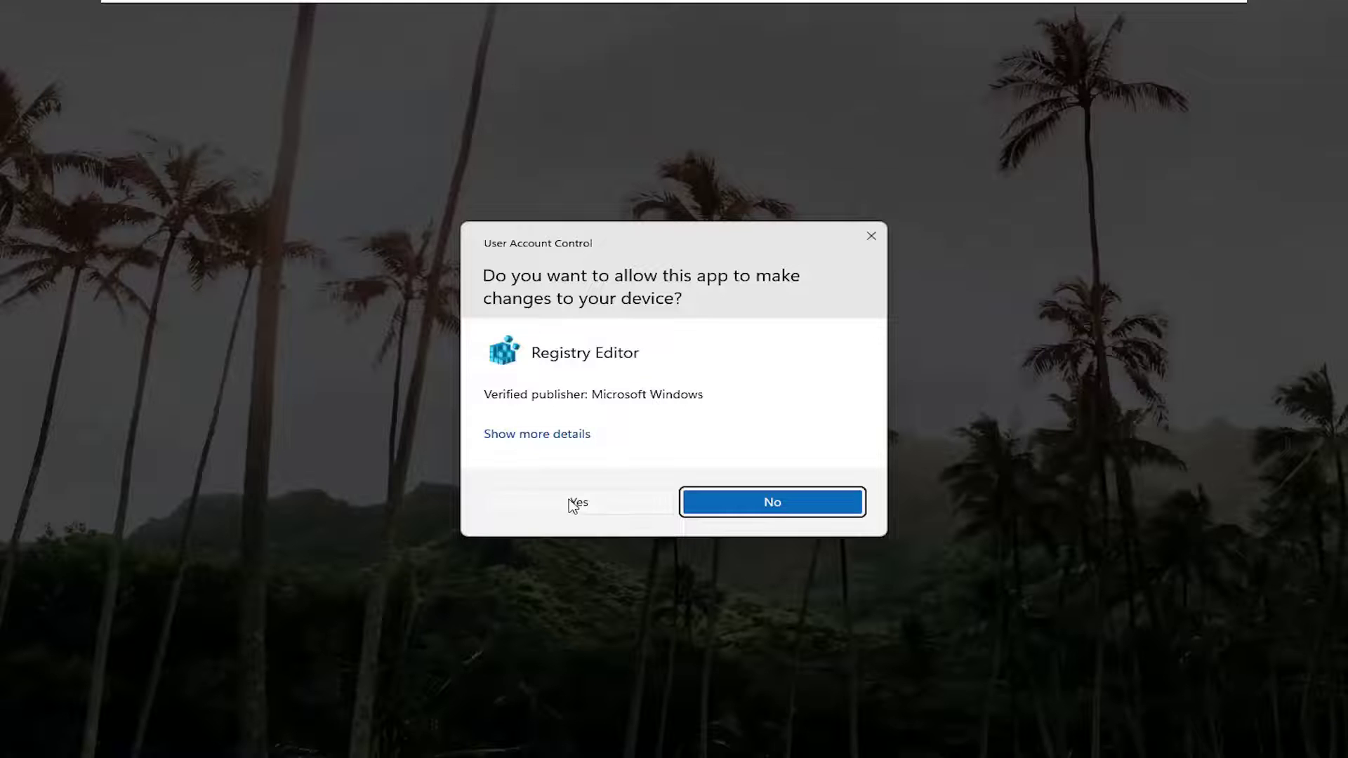
Allow Registry Editor to make changes to the device
{"action": "left_click", "coordinate": [572, 502]}
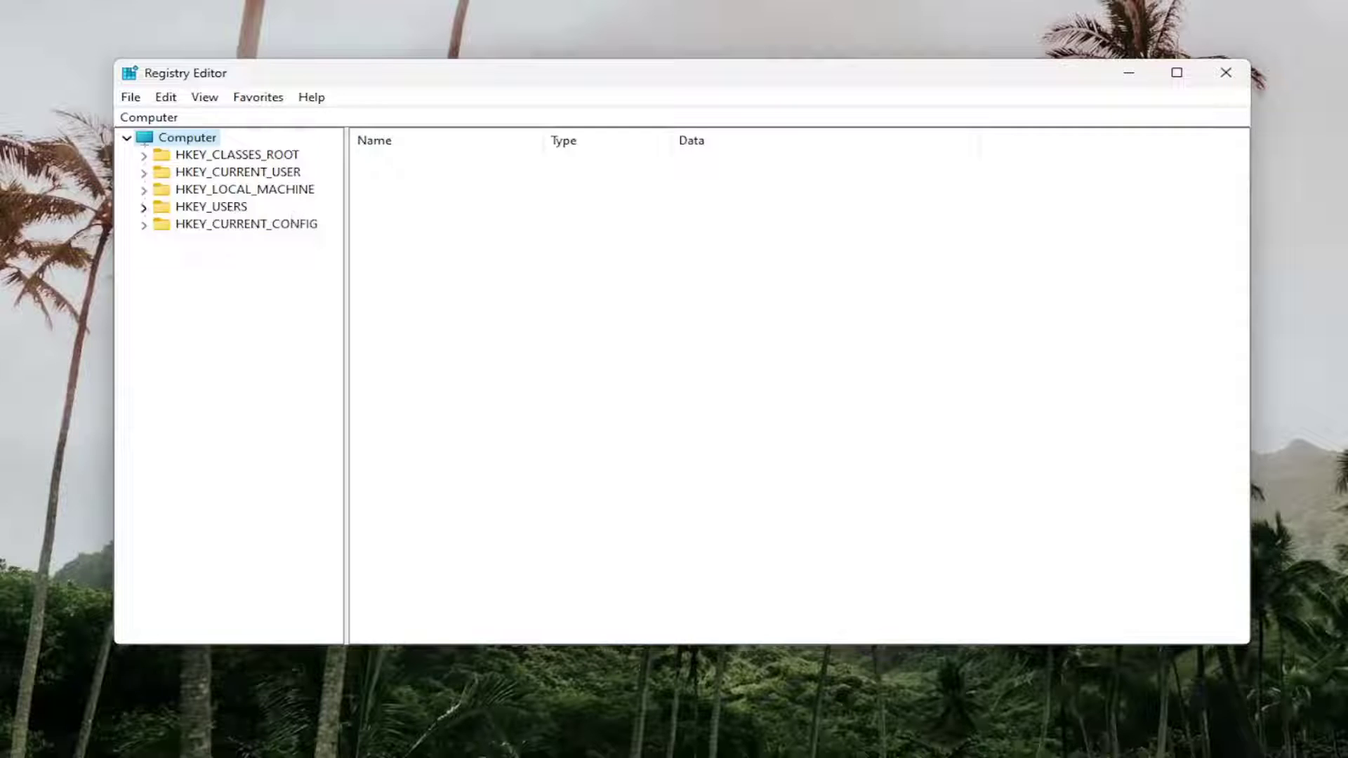
Look at the dialogs for exporting and importing a registry file, closing each without saving or loading anything
{"action": "left_click", "coordinate": [131, 97]}
{"action": "left_click", "coordinate": [158, 140]}
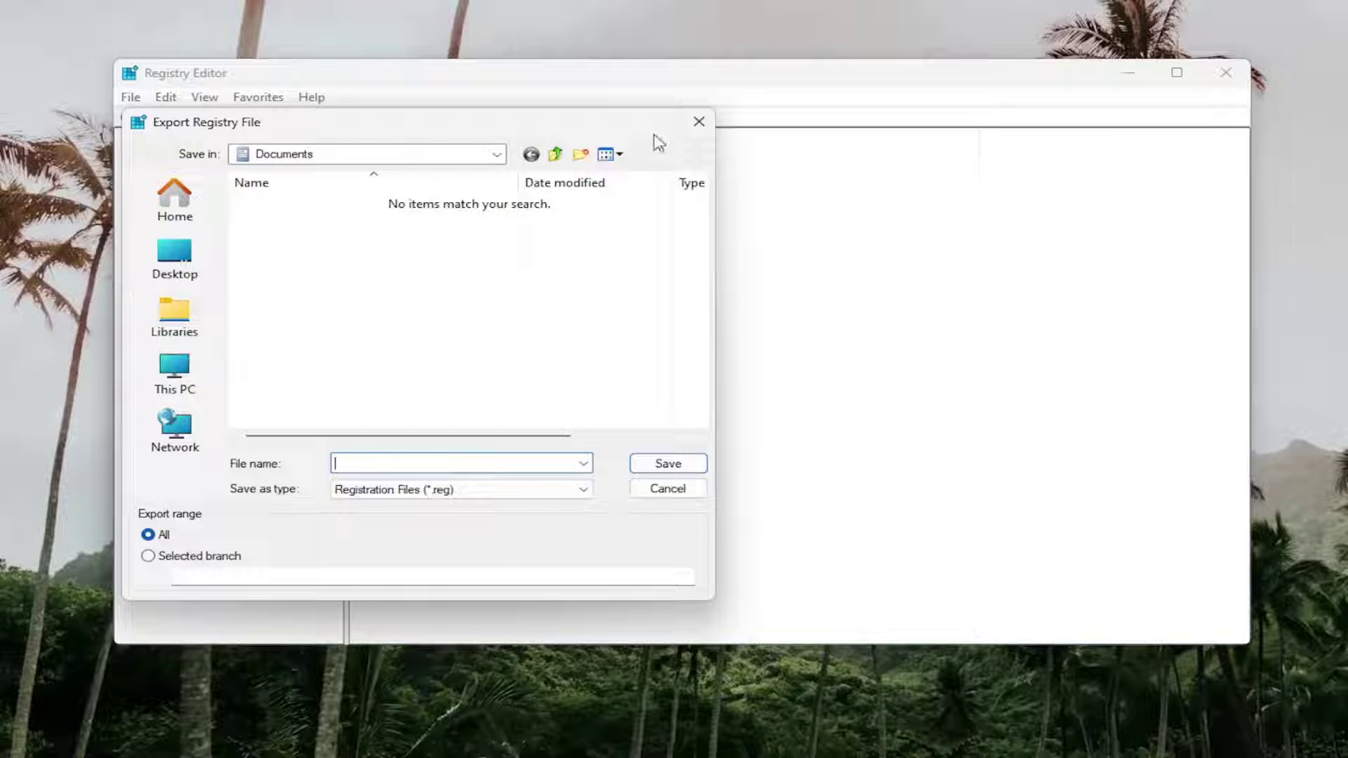
{"action": "left_click", "coordinate": [698, 121]}
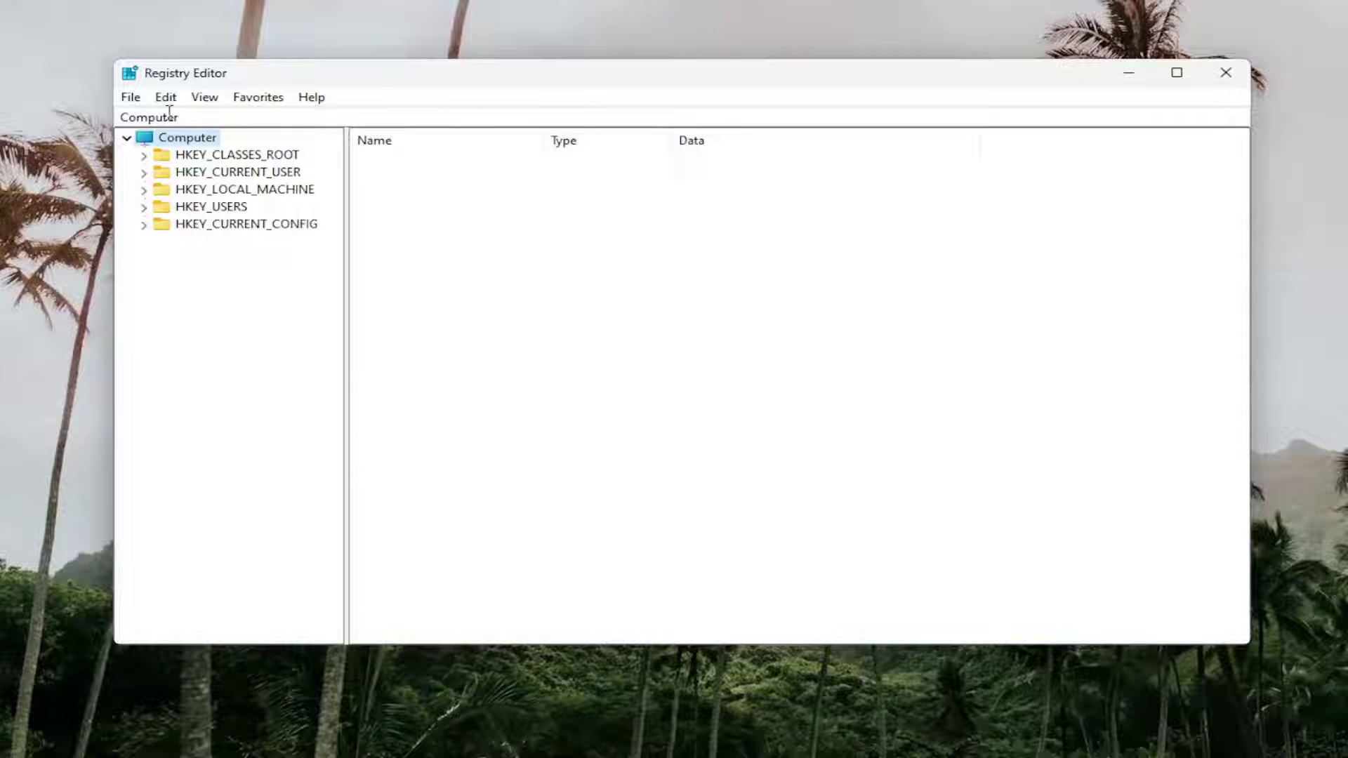
{"action": "left_click", "coordinate": [133, 99]}
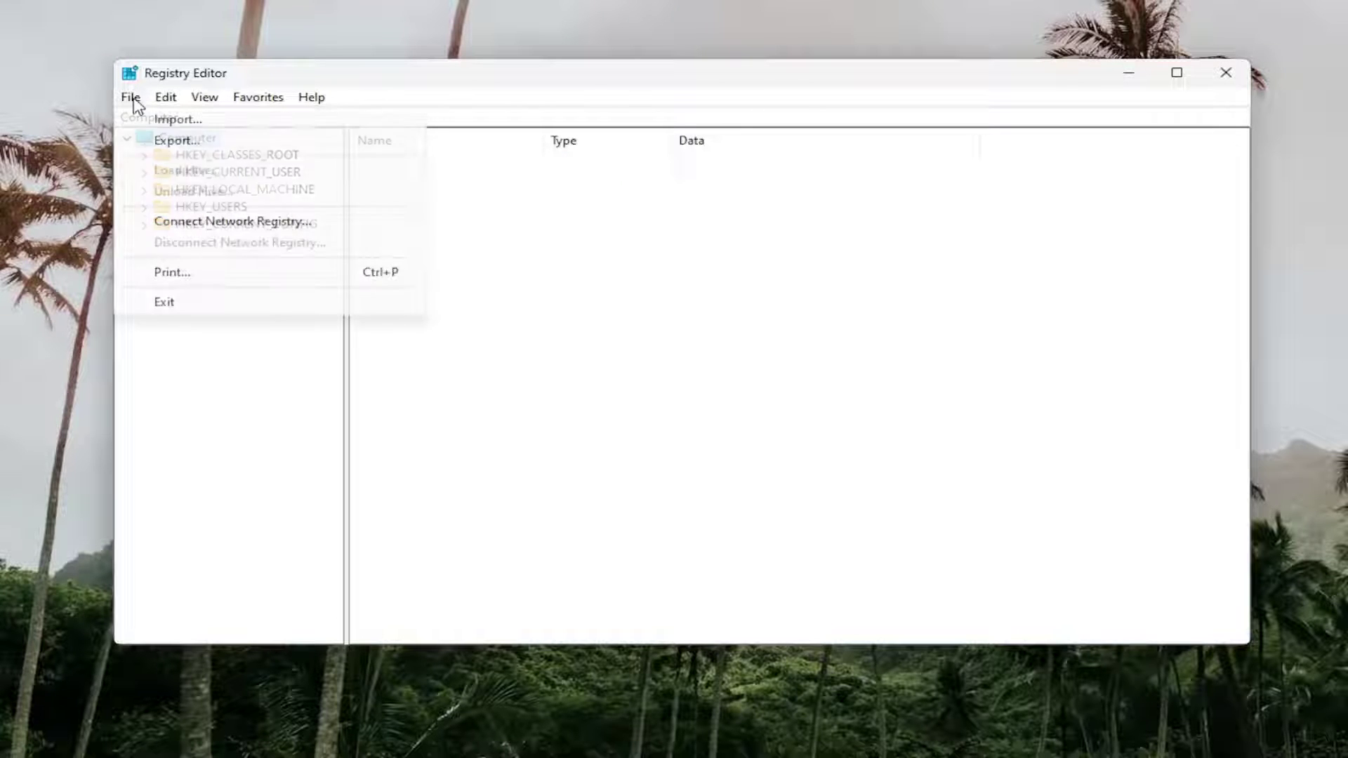
{"action": "left_click", "coordinate": [165, 125]}
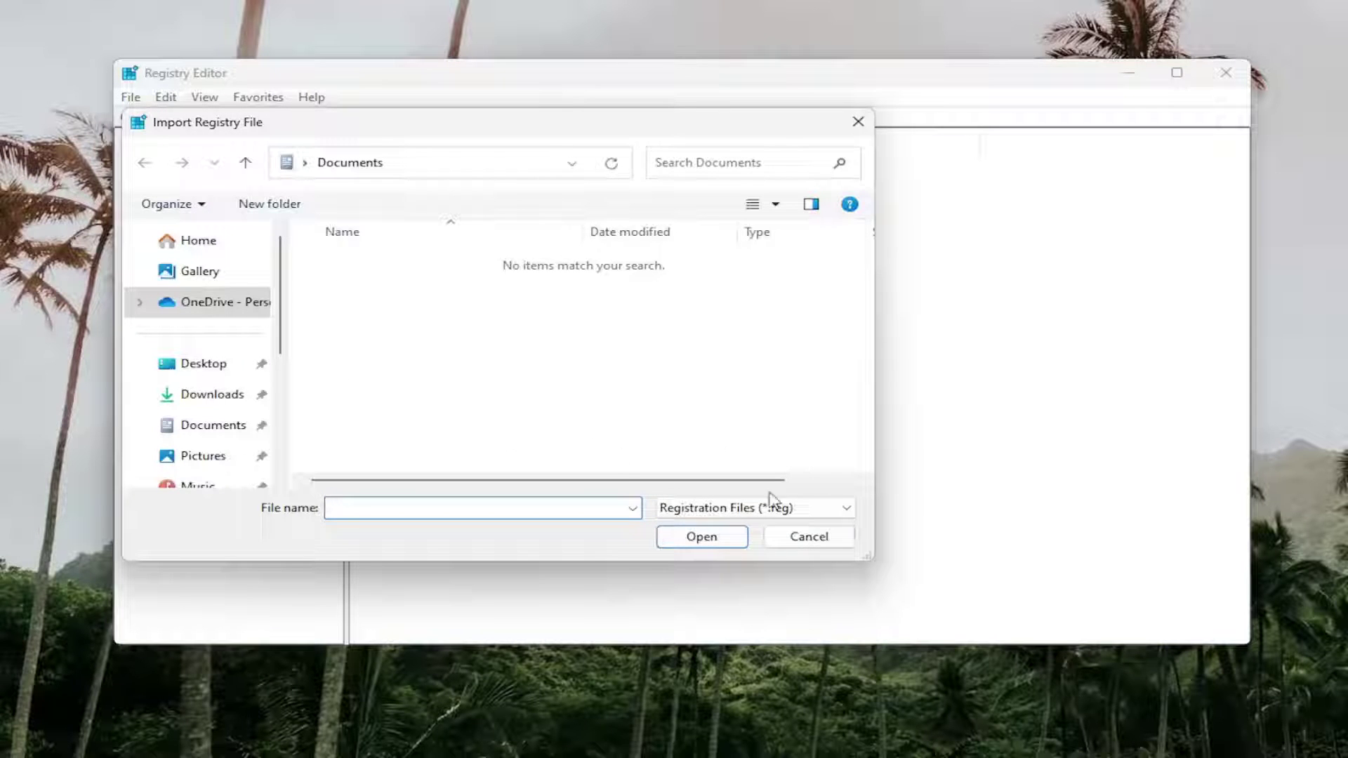
{"action": "left_click", "coordinate": [818, 542]}
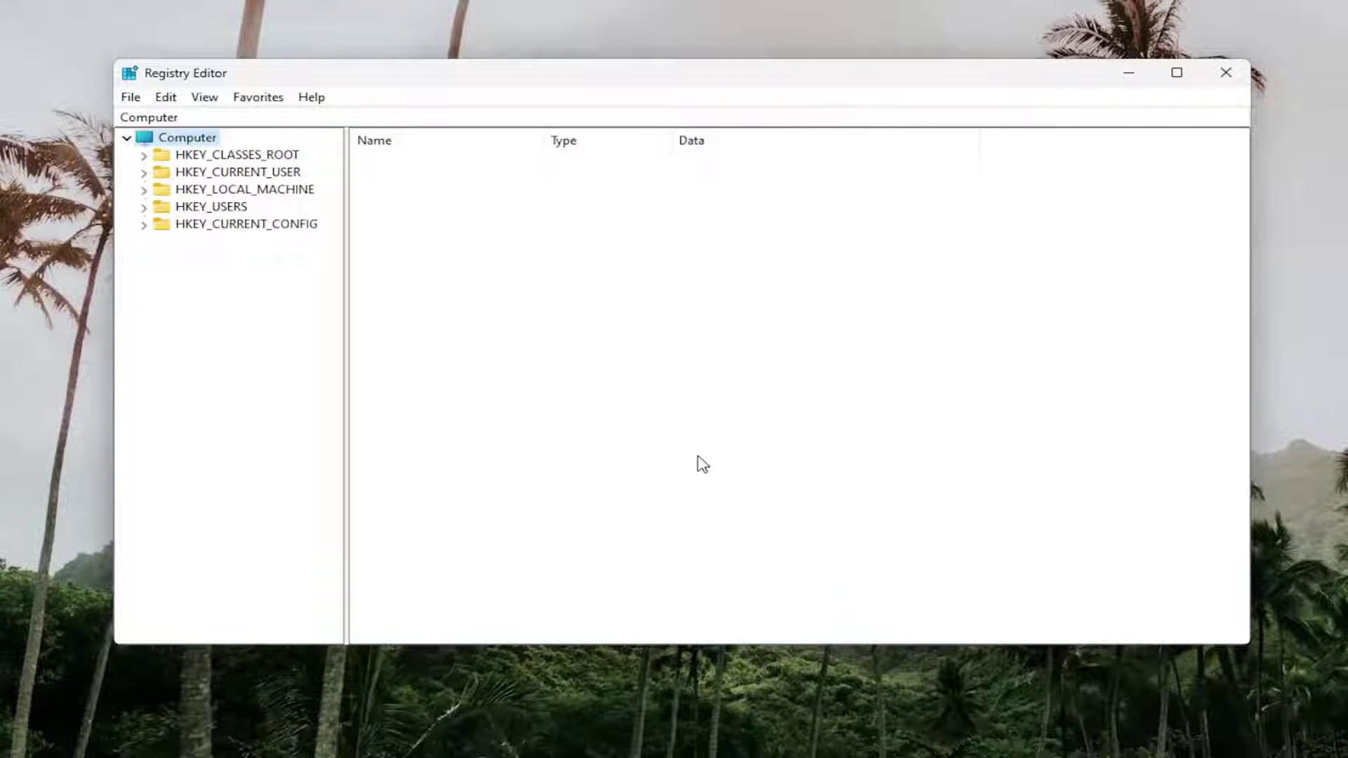
Go to the registry key HKEY_CURRENT_USER\Software\Microsoft\MobilePC
{"action": "double_click", "coordinate": [238, 174]}
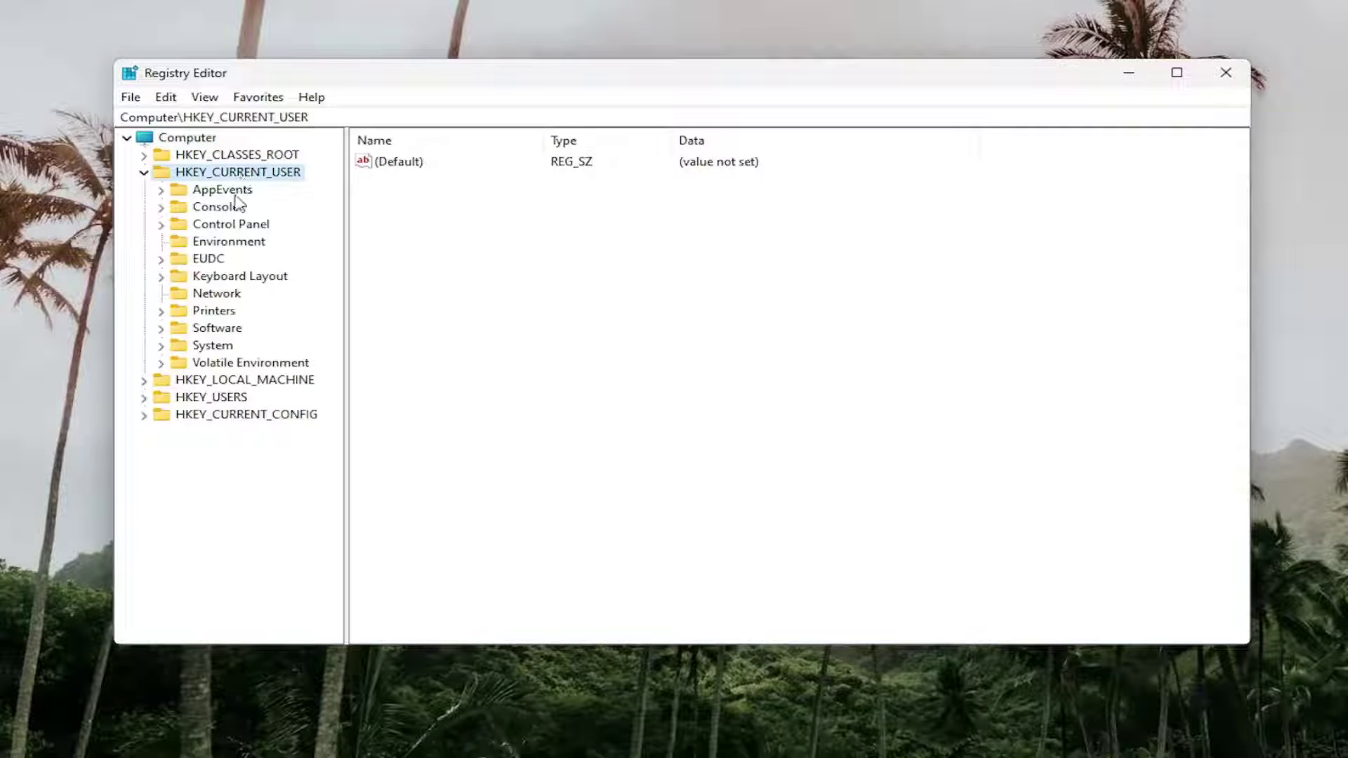
{"action": "double_click", "coordinate": [206, 331]}
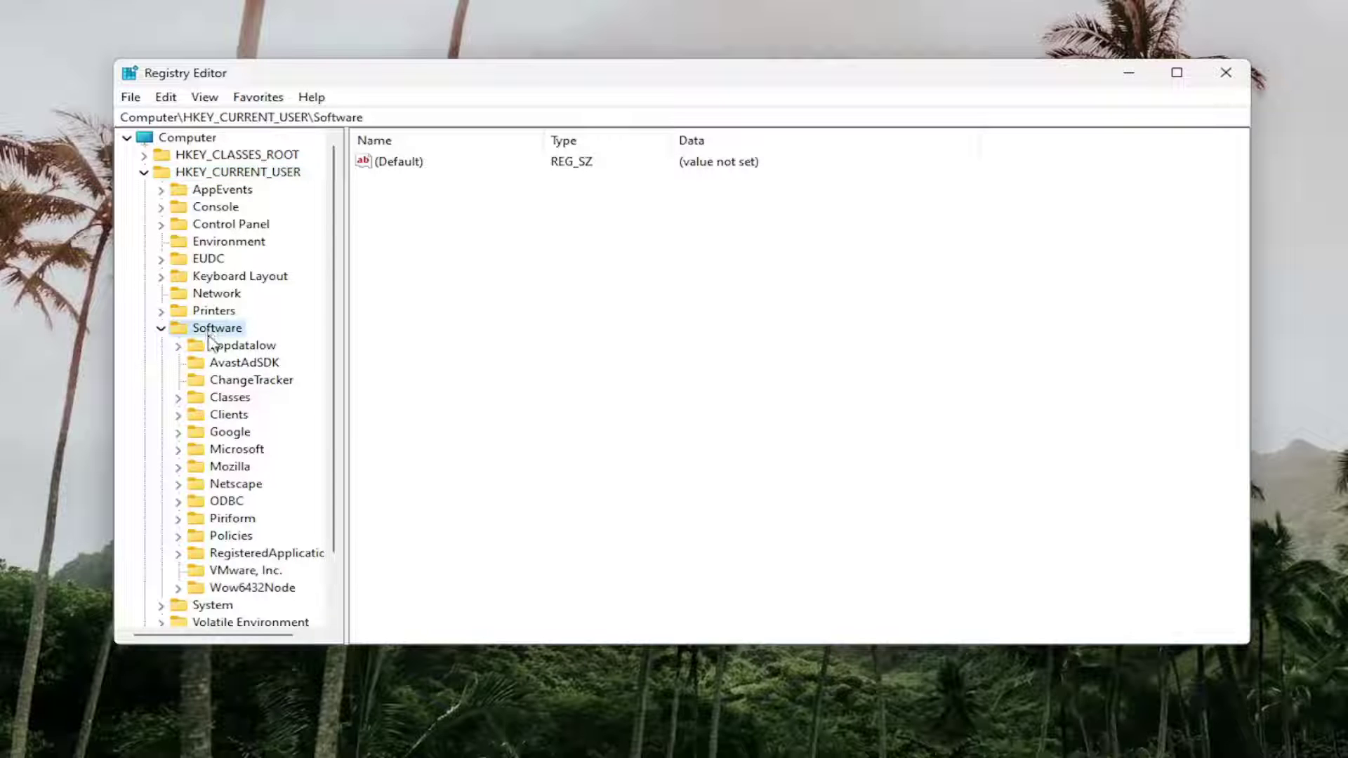
{"action": "scroll", "coordinate": [209, 481], "scroll_direction": "down", "scroll_amount": 1}
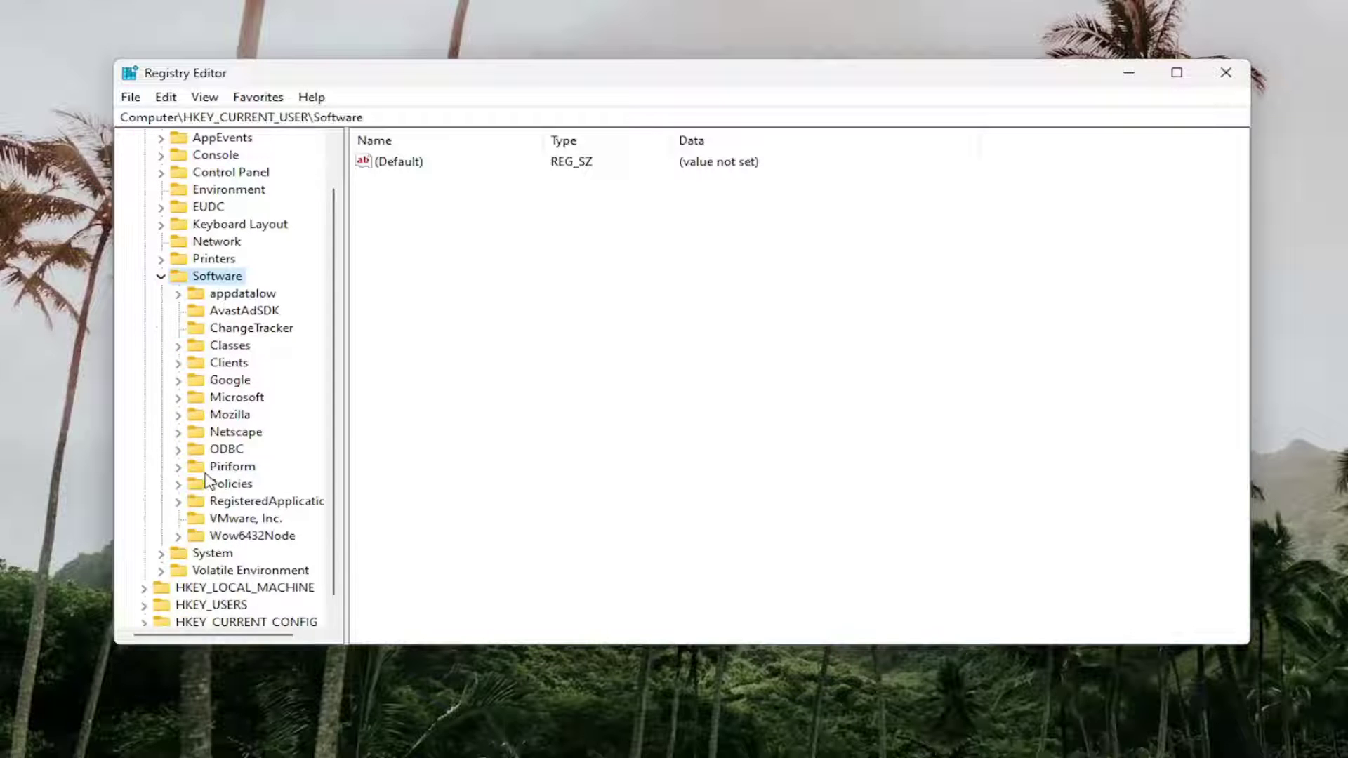
{"action": "double_click", "coordinate": [236, 397]}
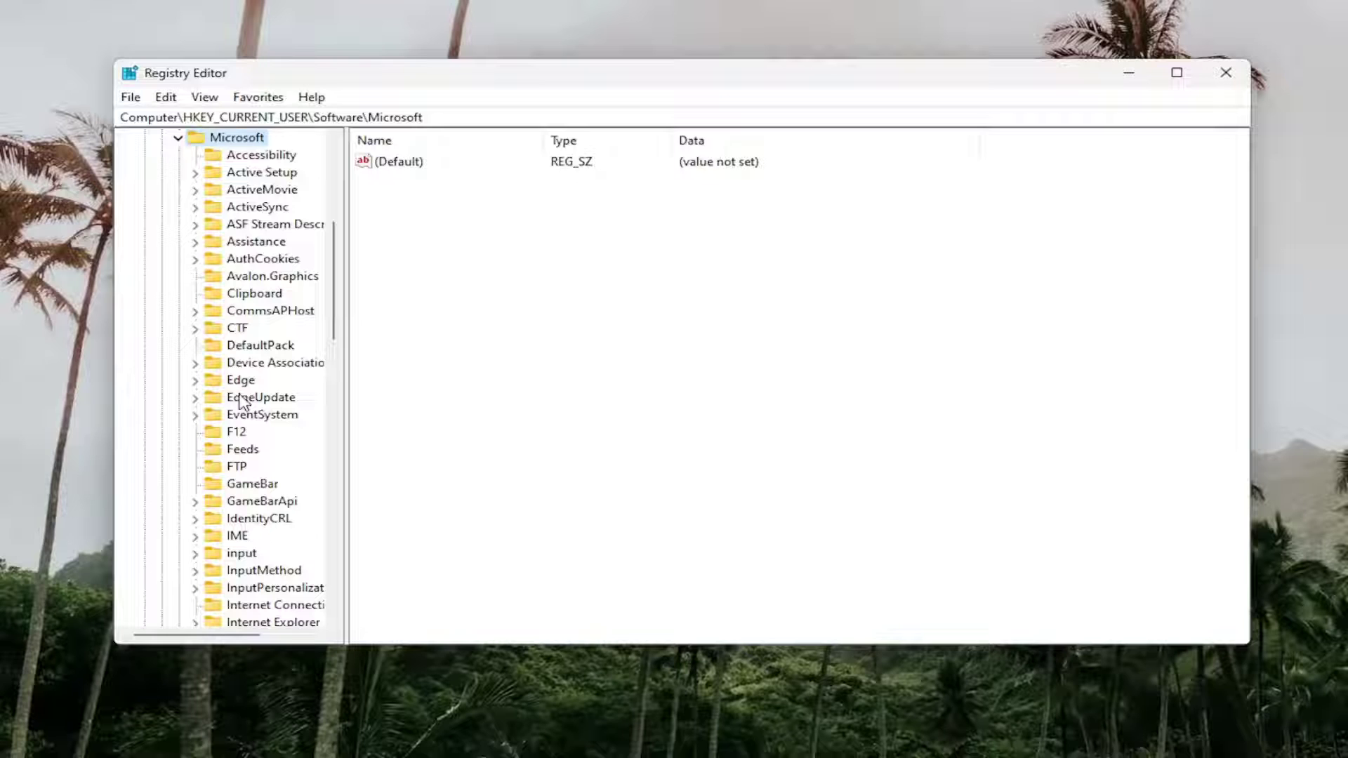
{"action": "scroll", "coordinate": [256, 430], "scroll_direction": "down", "scroll_amount": 5}
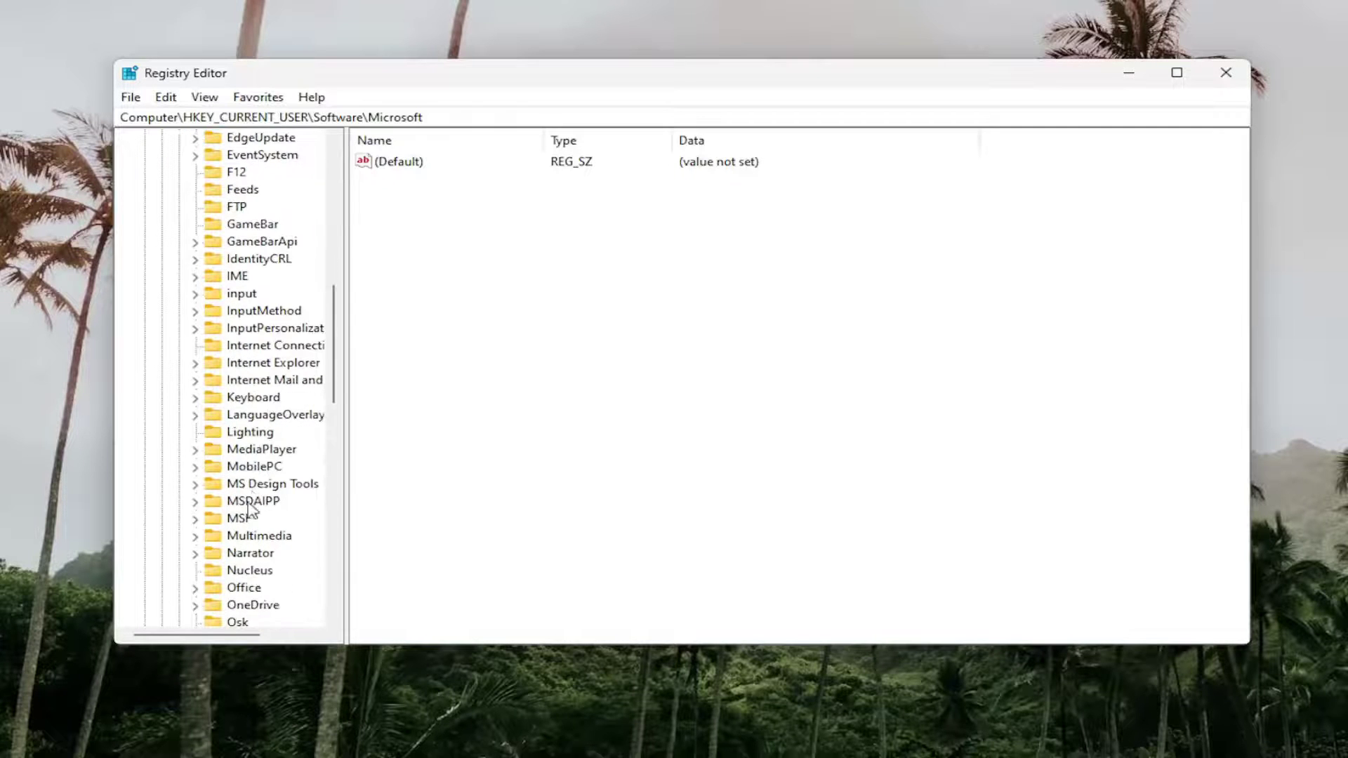
{"action": "left_click", "coordinate": [244, 471]}
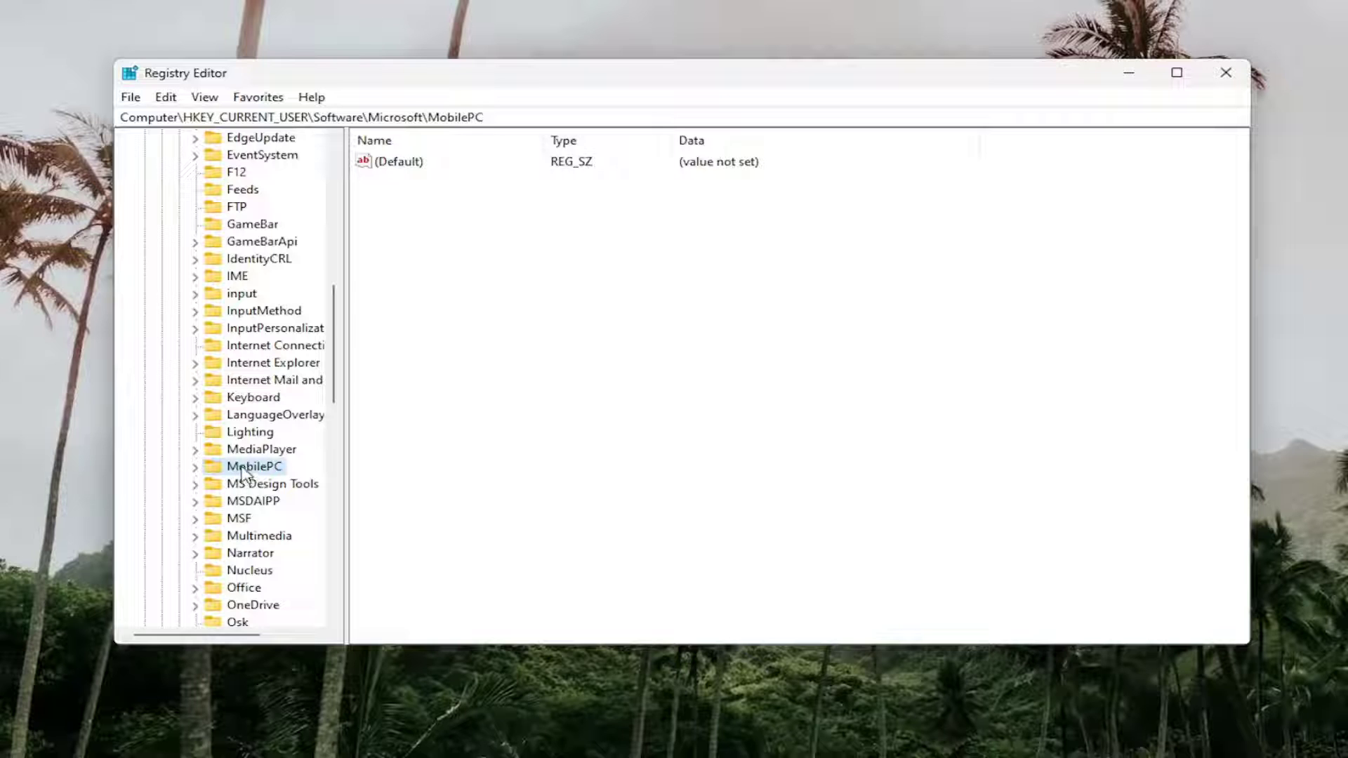
Create a new subkey named MobilityCenter under the MobilePC key
{"action": "right_click", "coordinate": [239, 463]}
{"action": "key", "text": "Escape"}
{"action": "right_click", "coordinate": [240, 469]}
{"action": "mouse_move", "coordinate": [330, 509]}
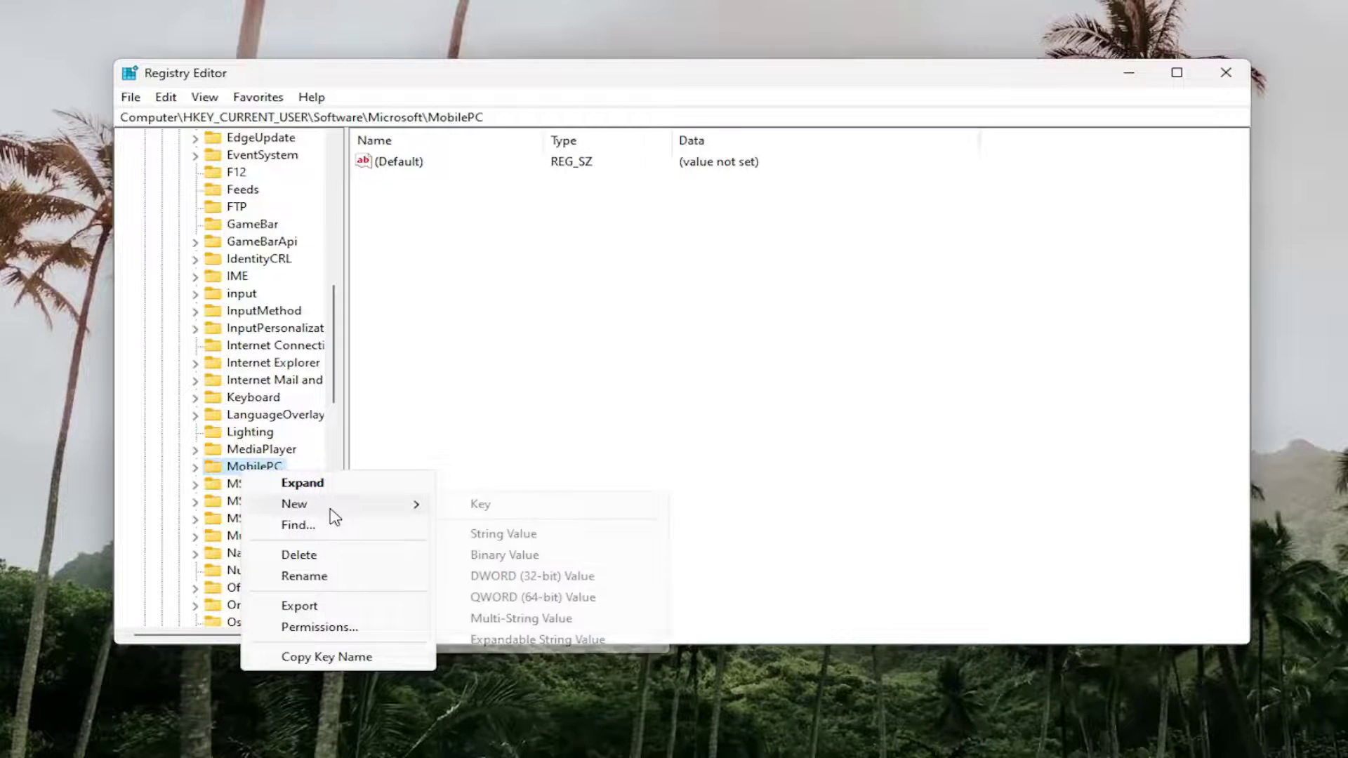
{"action": "left_click", "coordinate": [488, 514]}
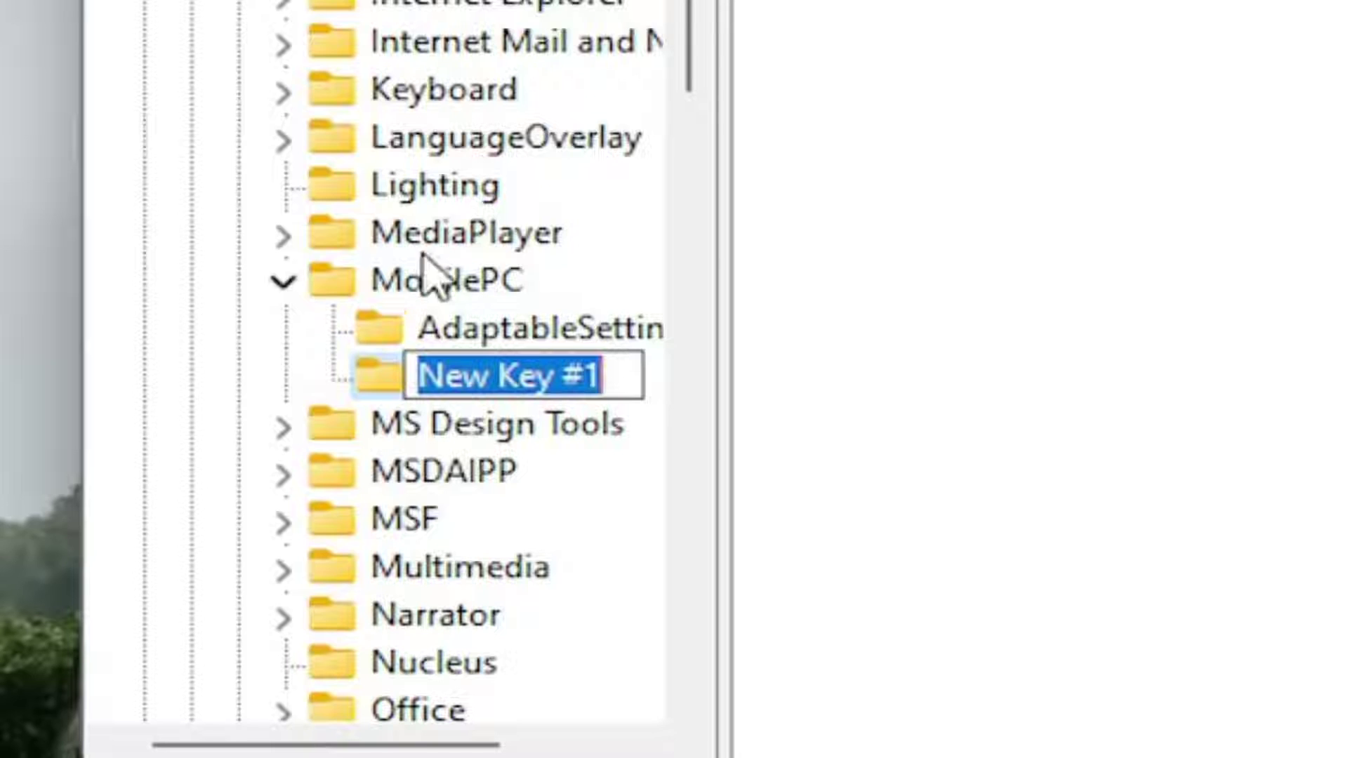
{"action": "left_click", "coordinate": [556, 374]}
{"action": "left_click_drag", "start_coordinate": [603, 377], "coordinate": [328, 377]}
{"action": "type", "text": "MobilityCen"}
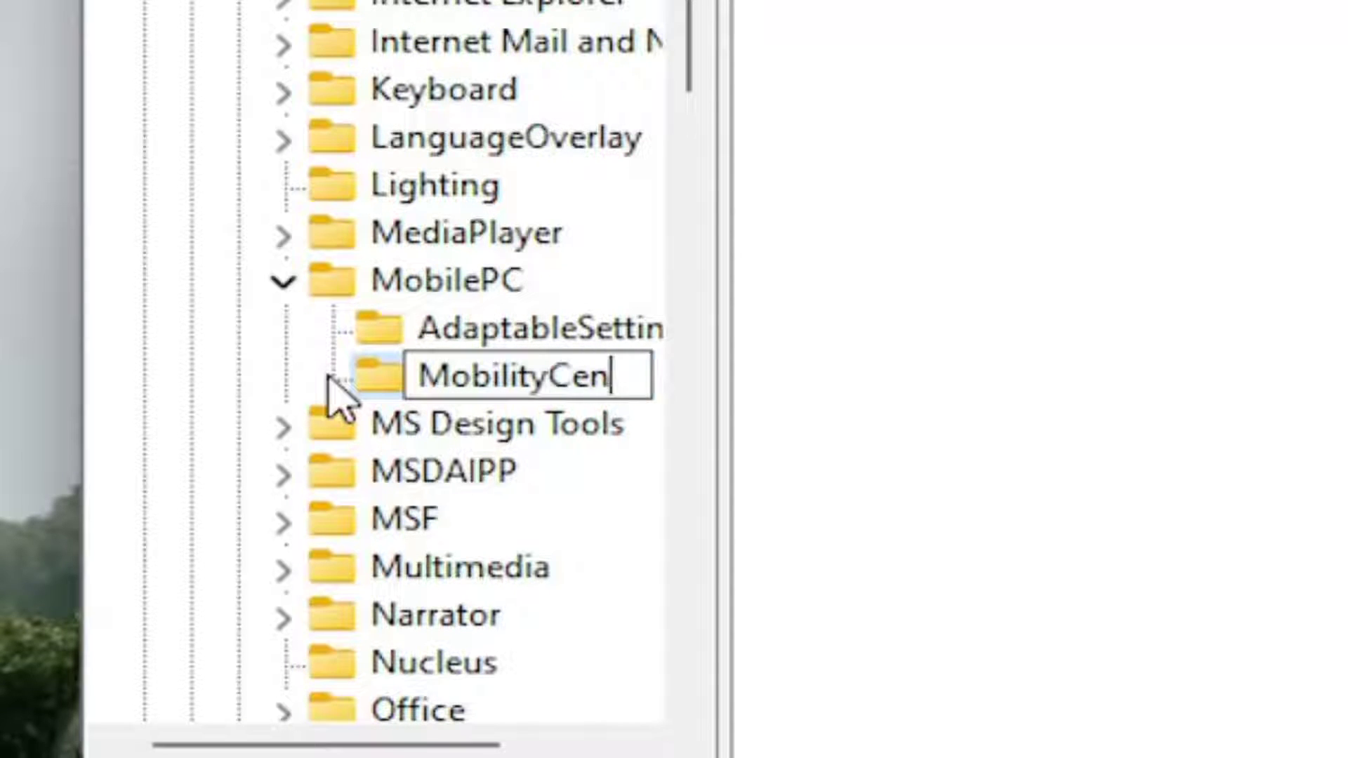
{"action": "type", "text": "ter"}
{"action": "key", "text": "Return"}
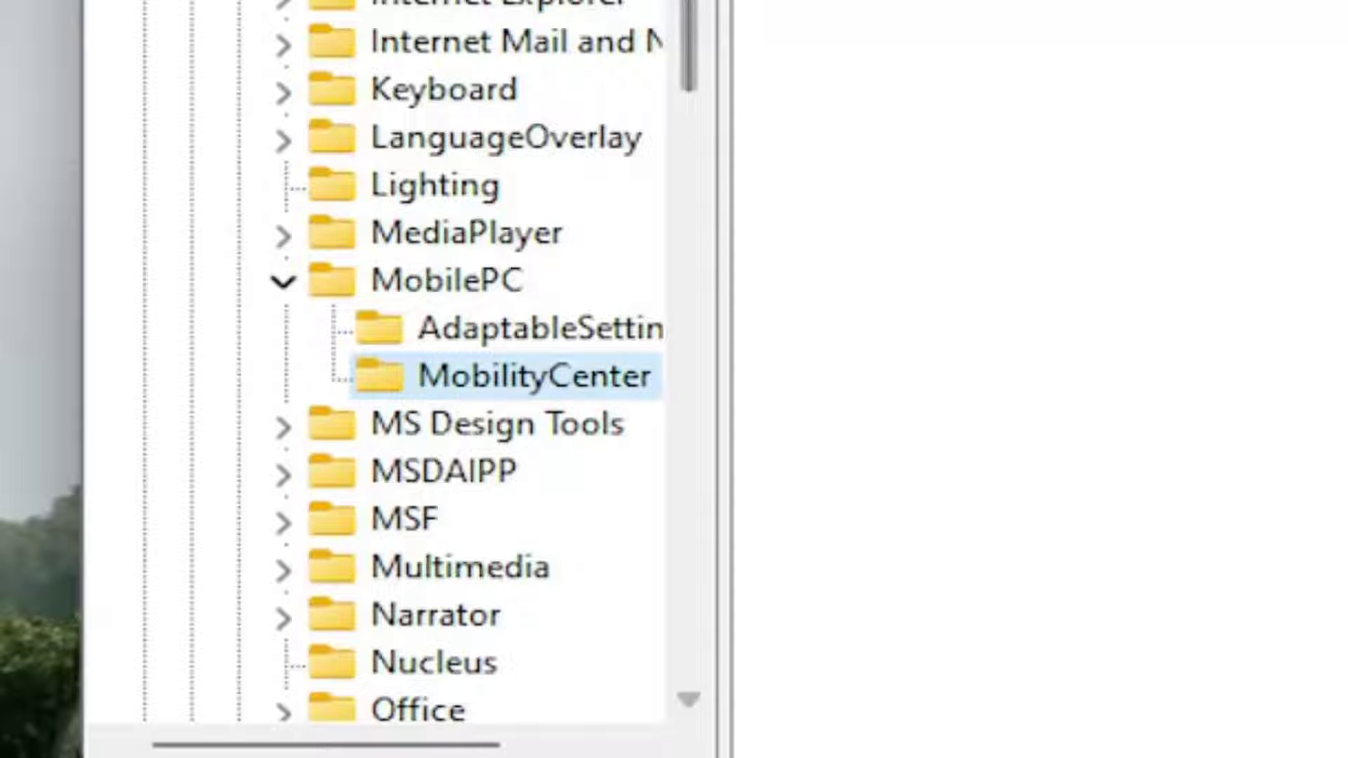
Widen the key tree so the subkey names fit, and select the AdaptableSettings key under MobilePC
{"action": "left_click_drag", "start_coordinate": [725, 379], "coordinate": [902, 379]}
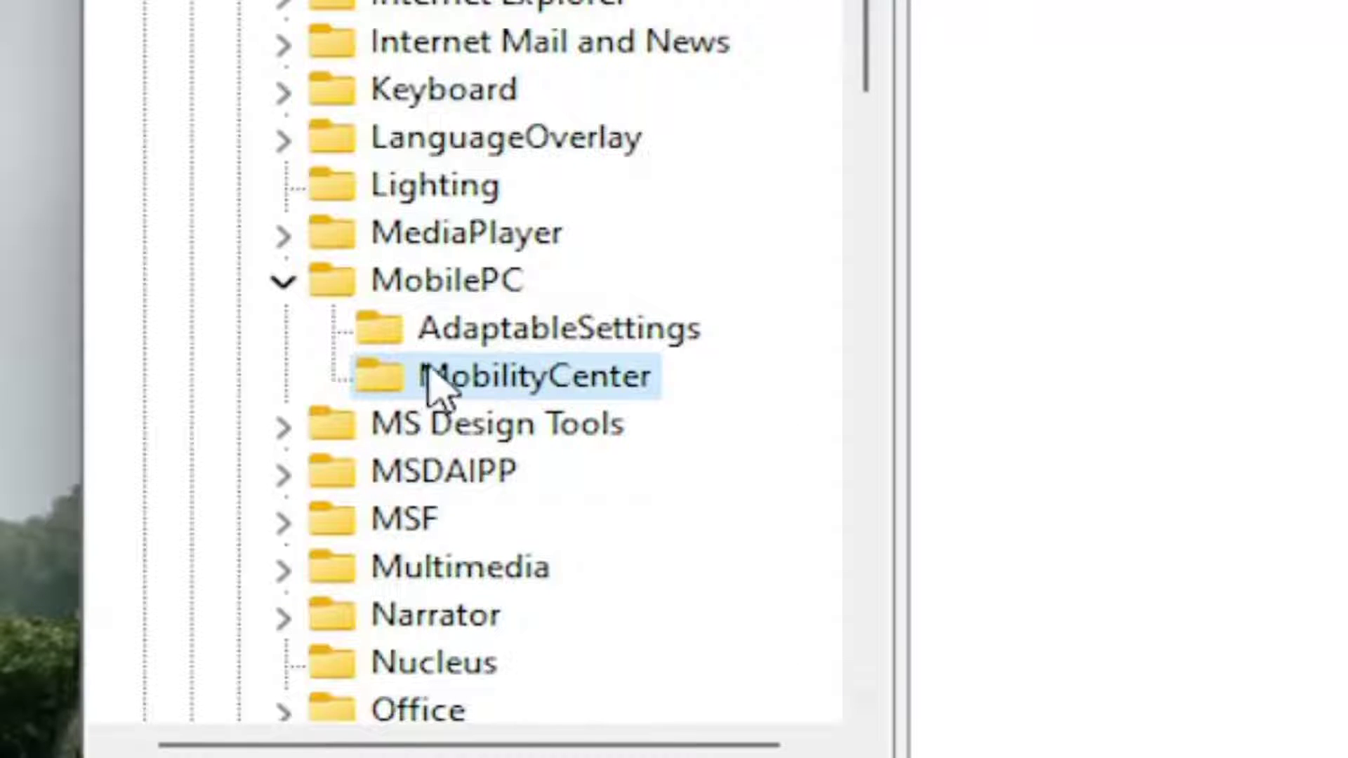
{"action": "left_click", "coordinate": [541, 330]}
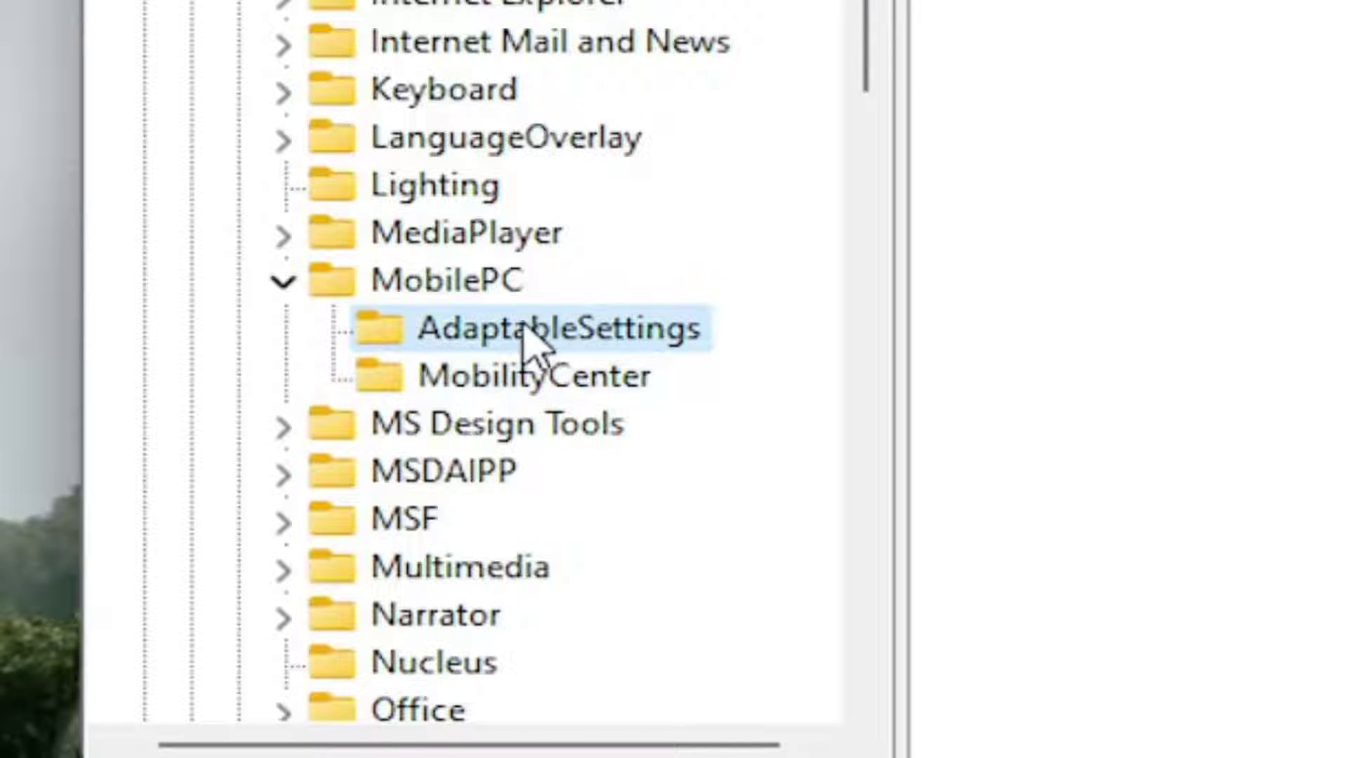
{"action": "left_click", "coordinate": [505, 370]}
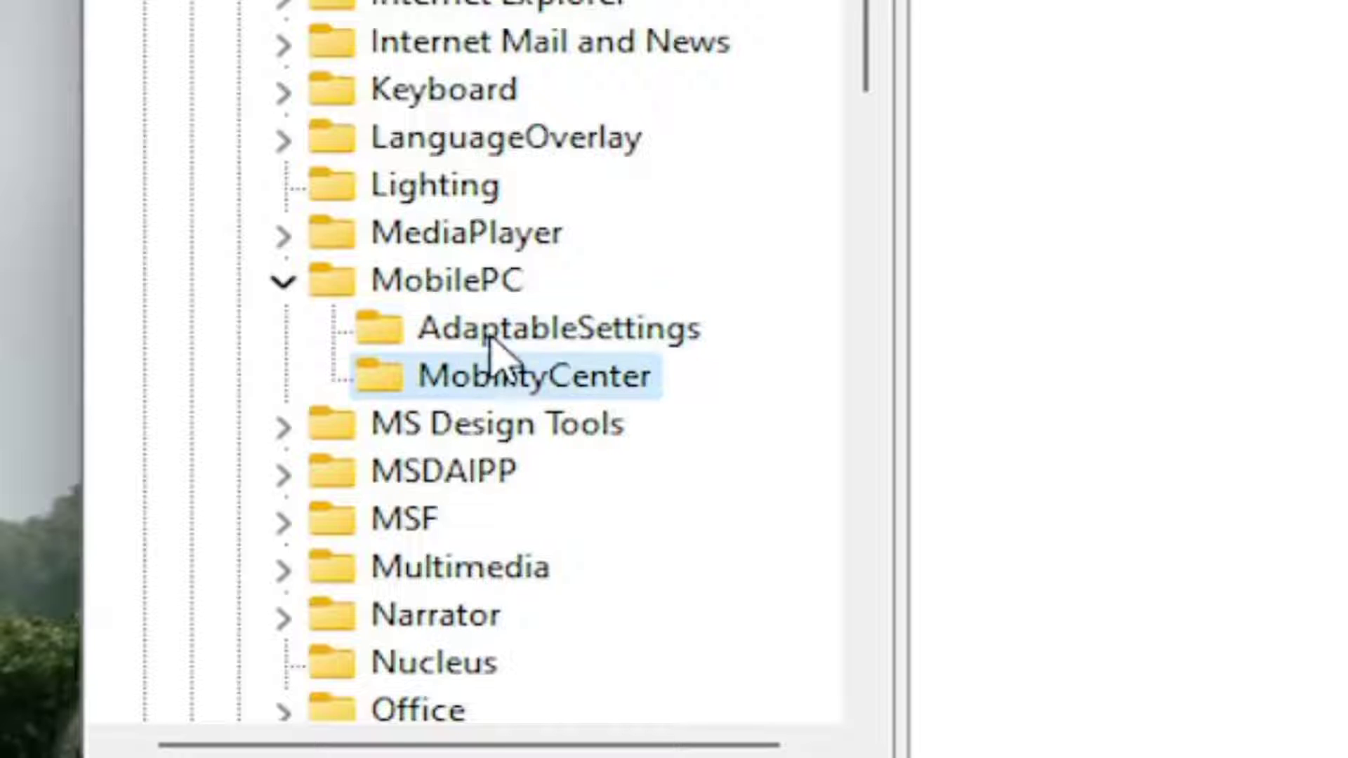
{"action": "left_click", "coordinate": [491, 337]}
{"action": "left_click", "coordinate": [502, 361]}
{"action": "left_click", "coordinate": [521, 331]}
{"action": "left_click", "coordinate": [523, 374]}
{"action": "left_click", "coordinate": [556, 330]}
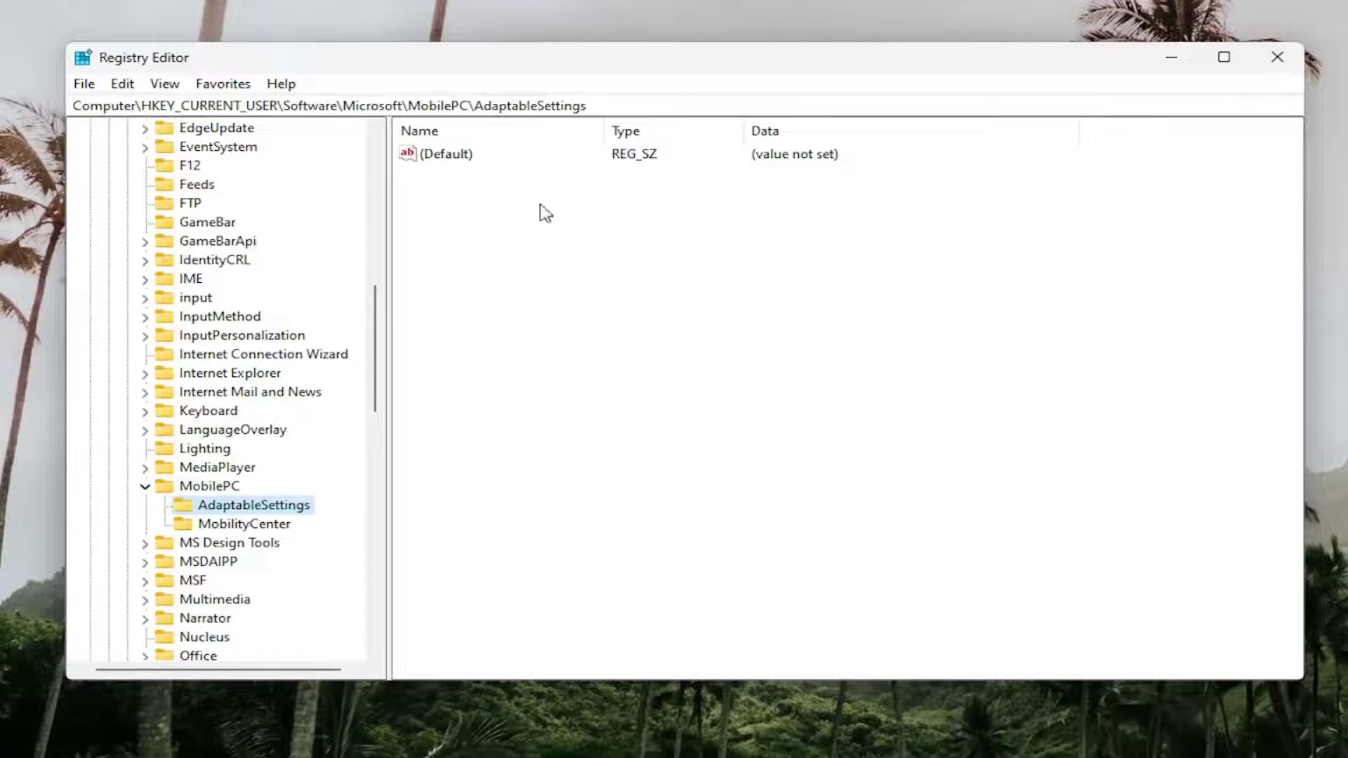
Create a DWORD (32-bit) value named SkipBatteryCheck in the AdaptableSettings key
{"action": "right_click", "coordinate": [523, 220]}
{"action": "mouse_move", "coordinate": [617, 248]}
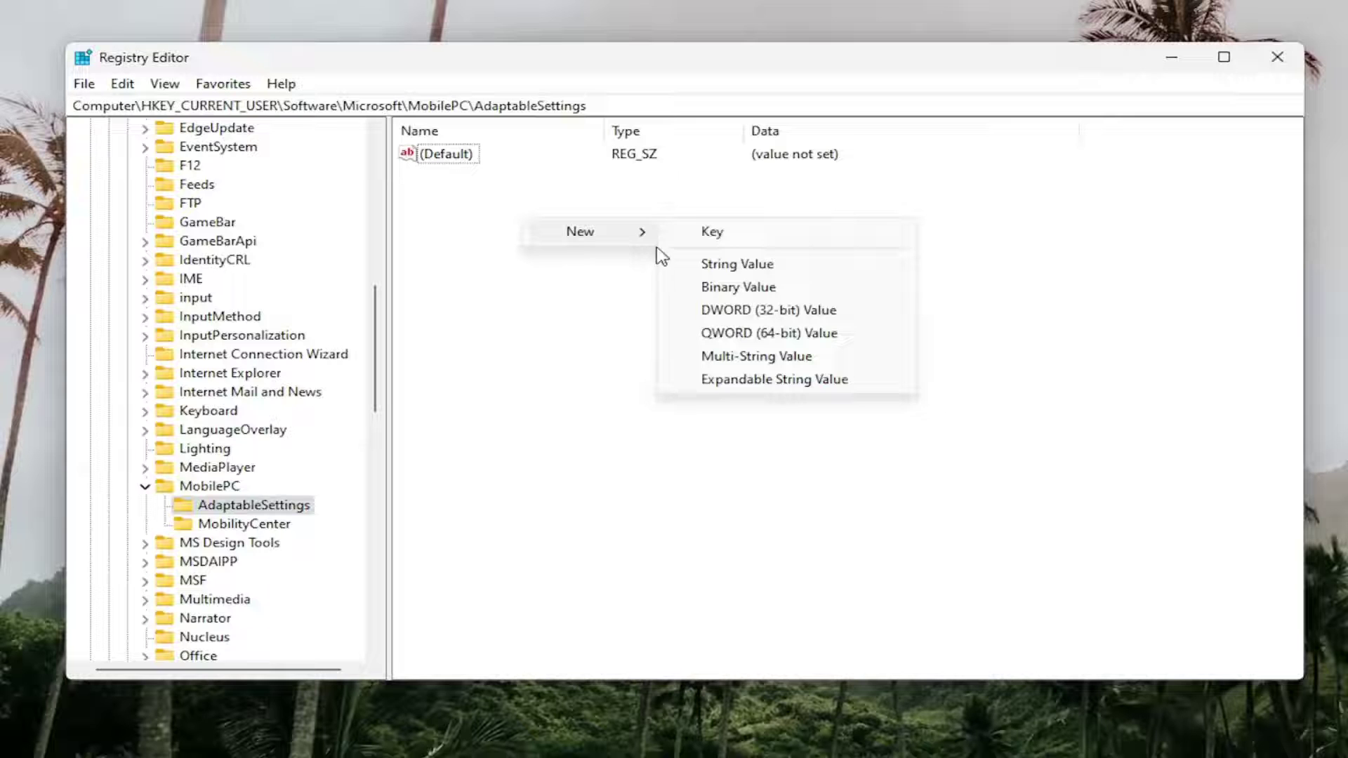
{"action": "left_click", "coordinate": [786, 310]}
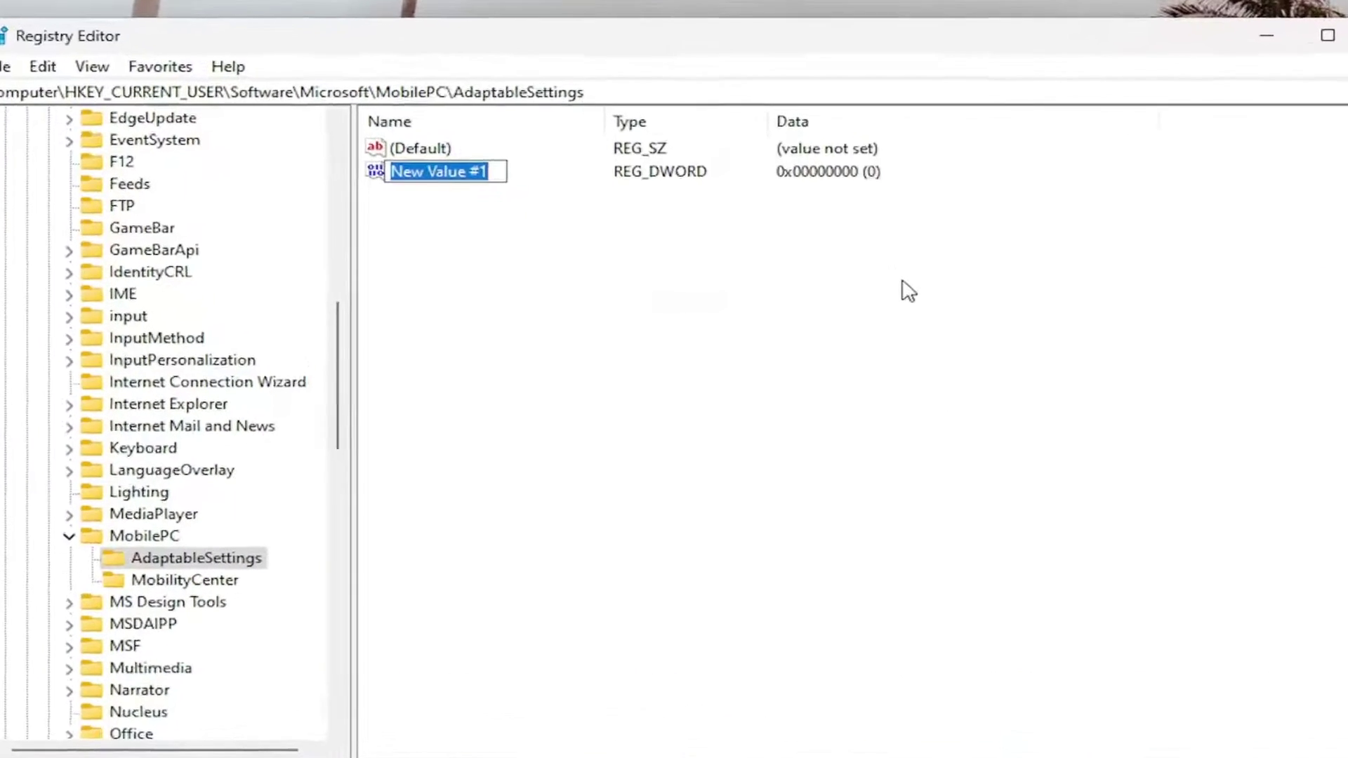
{"action": "type", "text": "Skip"}
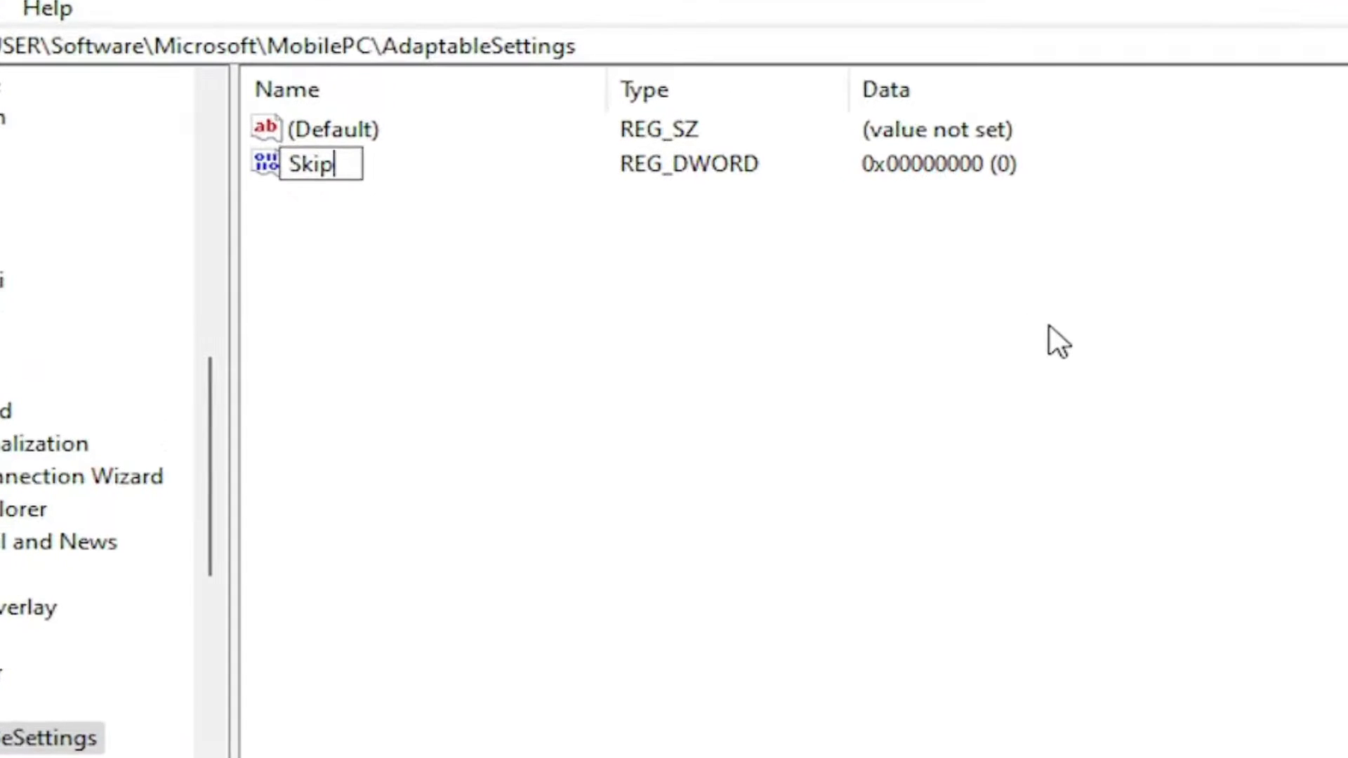
{"action": "type", "text": "BatteryChe"}
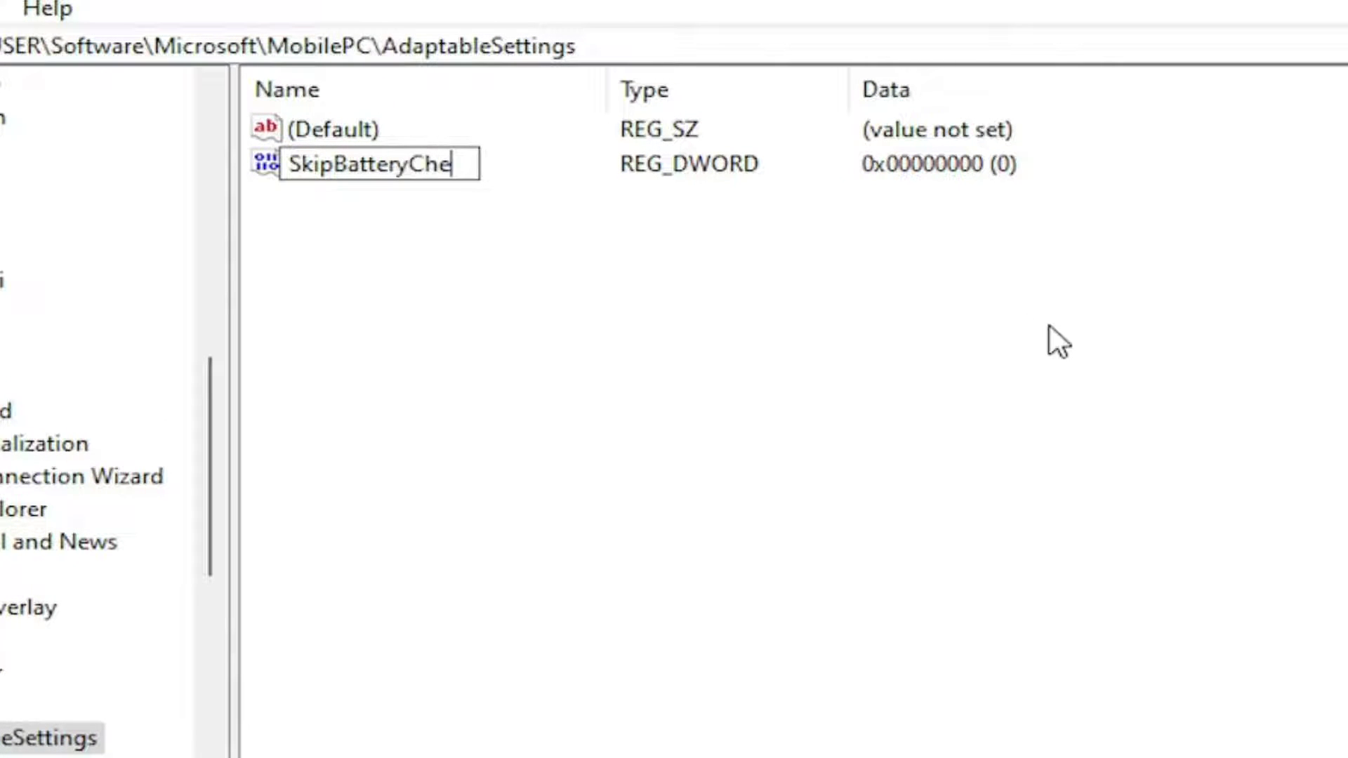
{"action": "type", "text": "ck"}
{"action": "key", "text": "Return"}
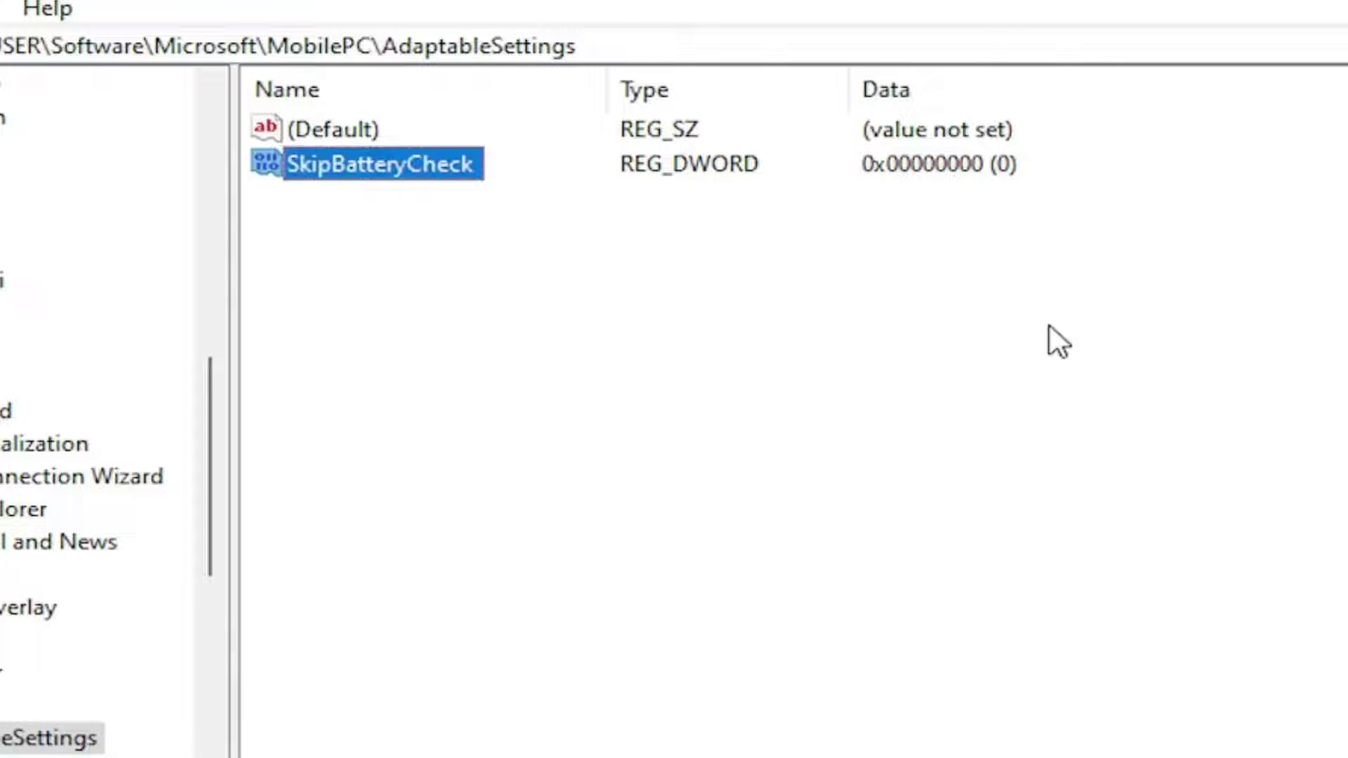
Set the value data of SkipBatteryCheck to 1
{"action": "double_click", "coordinate": [396, 180]}
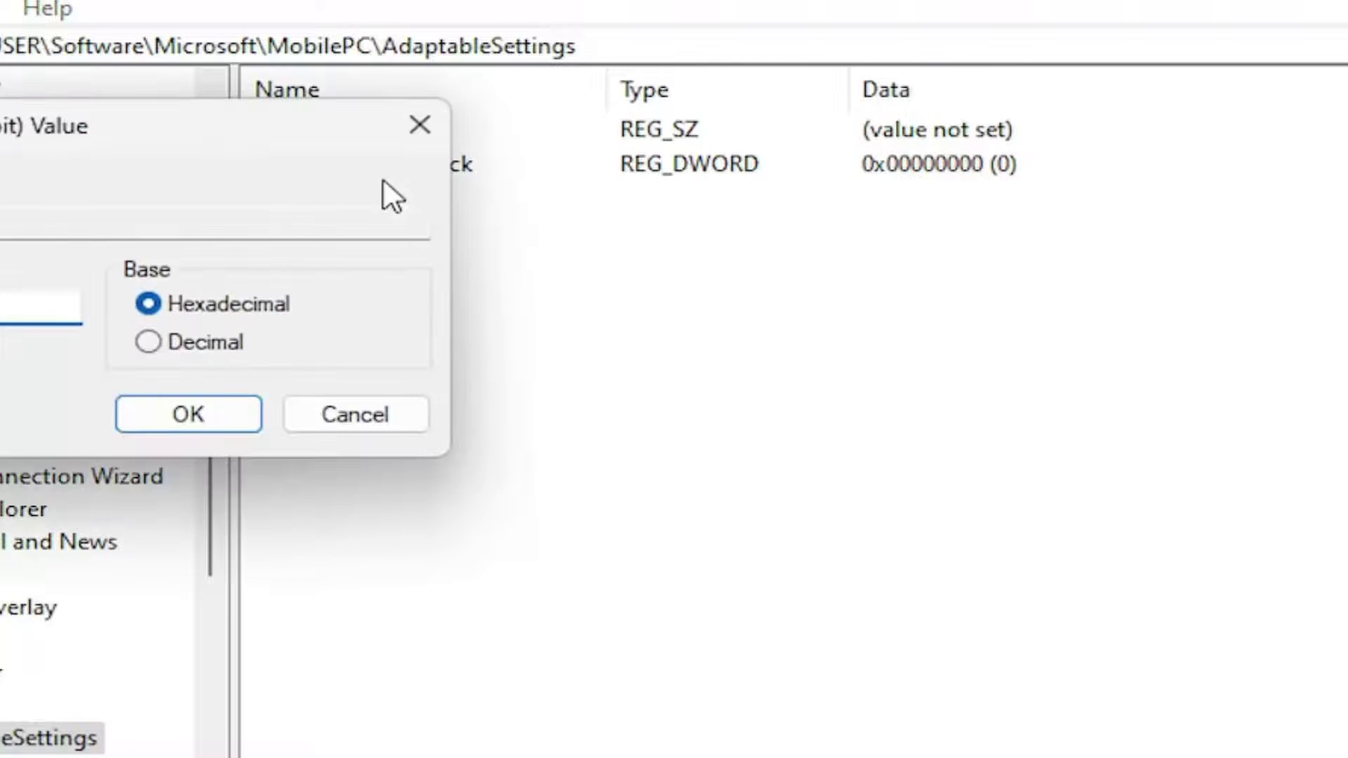
{"action": "type", "text": "1"}
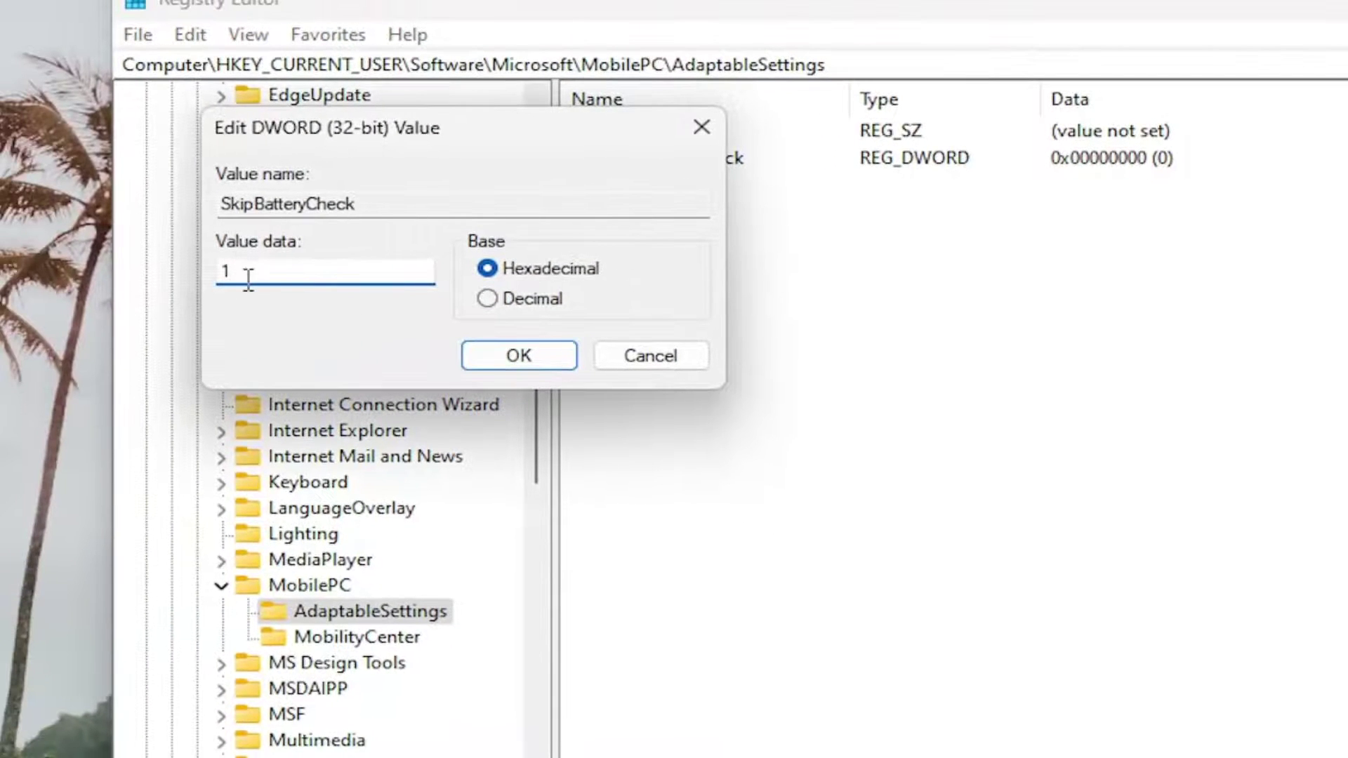
{"action": "left_click", "coordinate": [517, 355]}
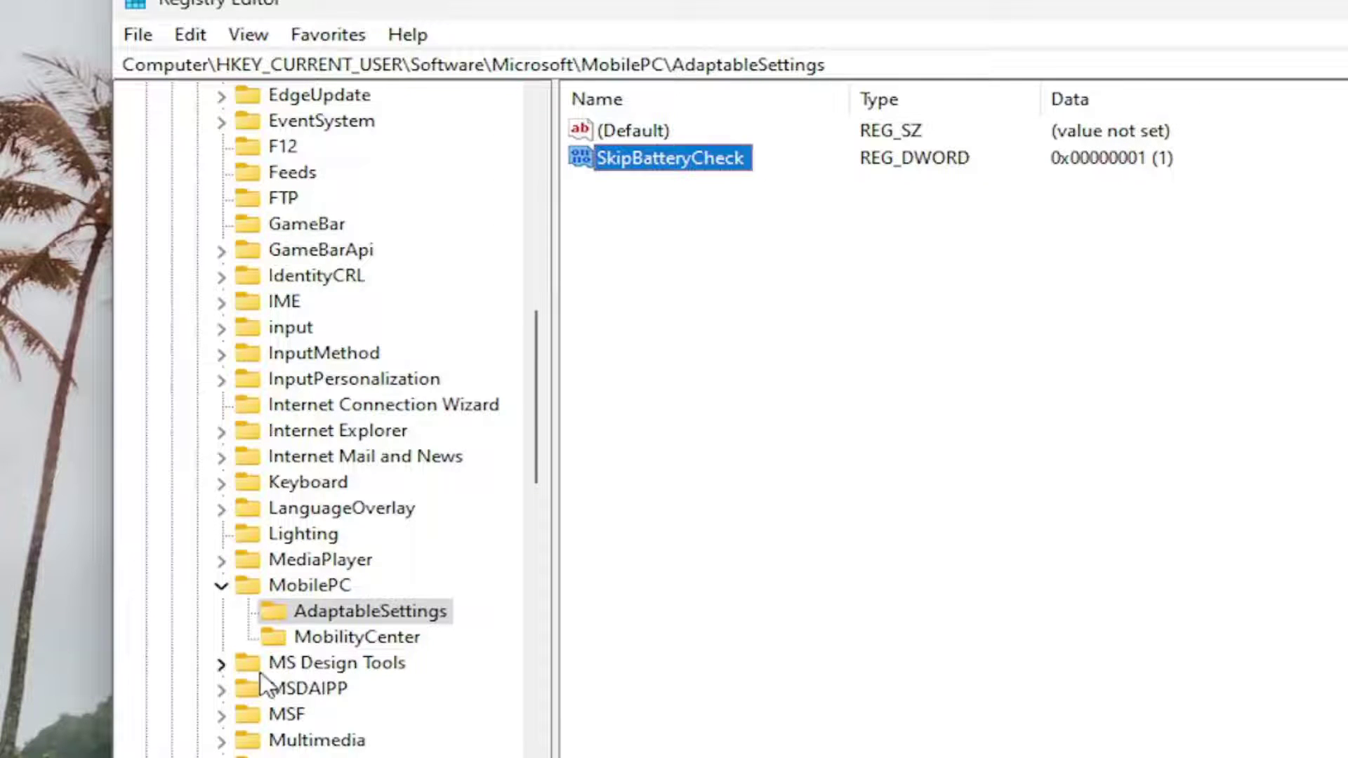
Create a DWORD (32-bit) value named RunOnDesktop in the MobilityCenter key
{"action": "left_click", "coordinate": [341, 640]}
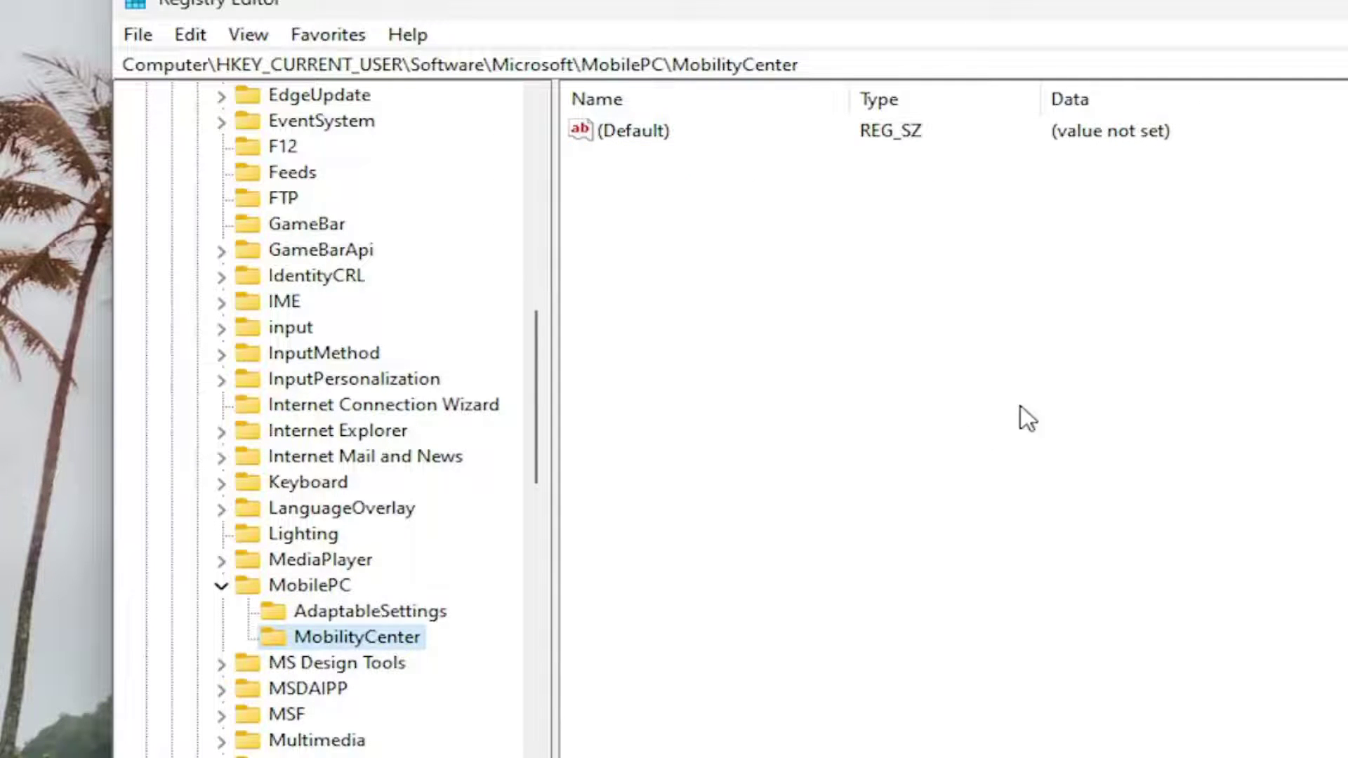
{"action": "right_click", "coordinate": [773, 260]}
{"action": "mouse_move", "coordinate": [918, 282]}
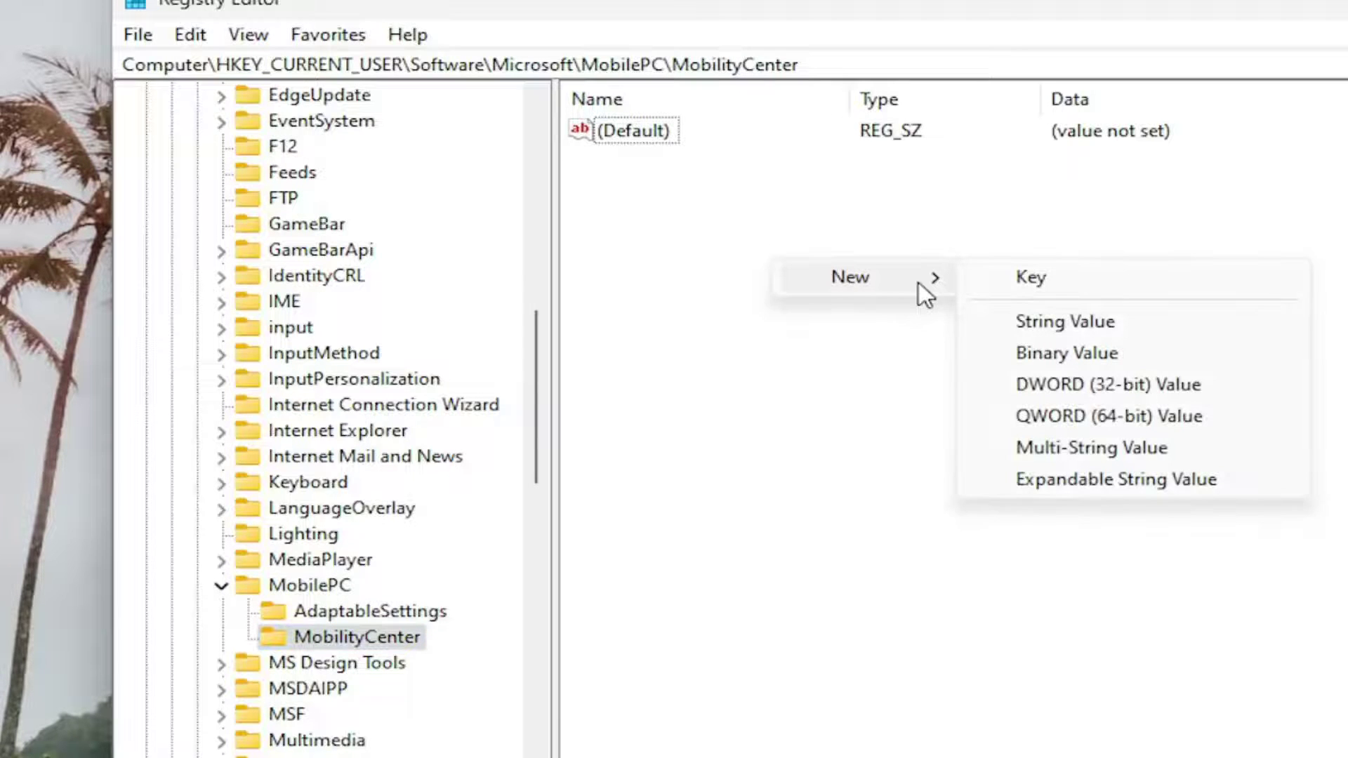
{"action": "left_click", "coordinate": [1058, 386]}
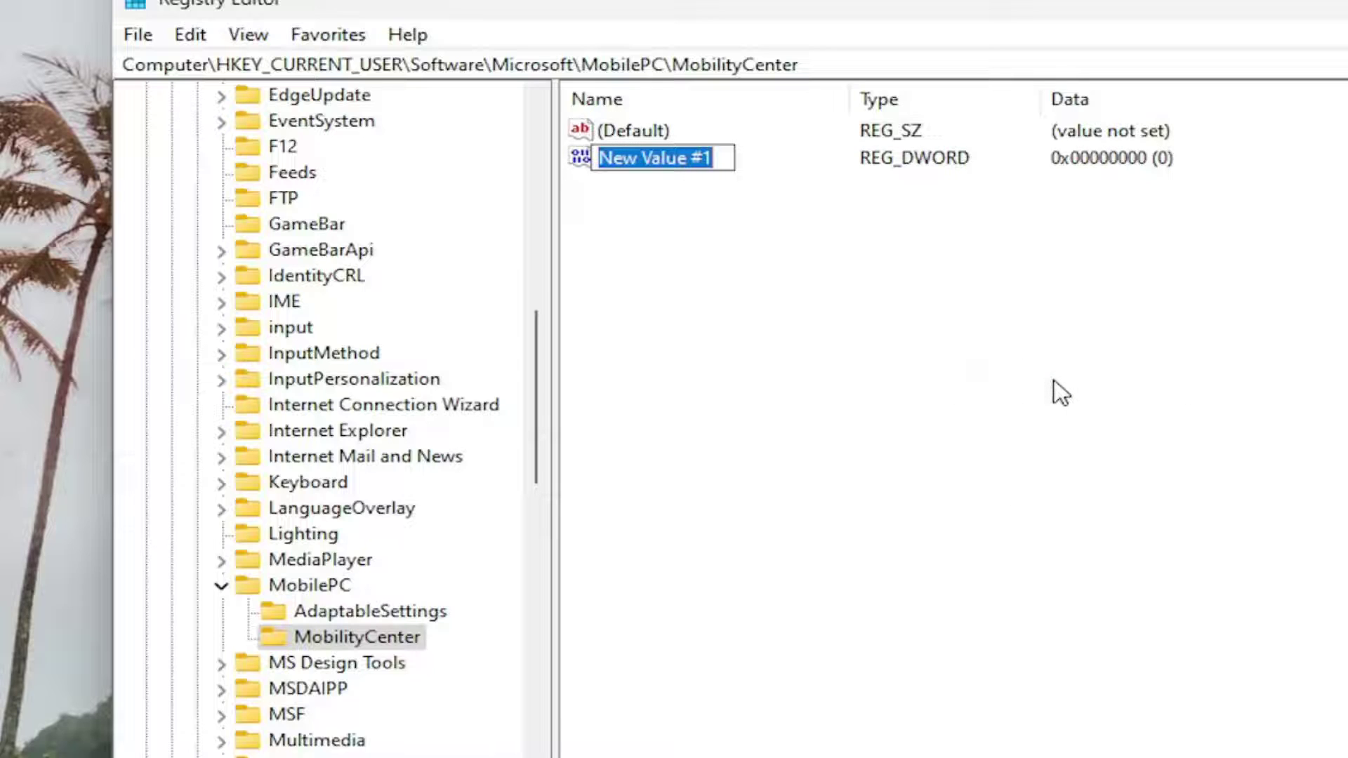
{"action": "type", "text": "RunOn"}
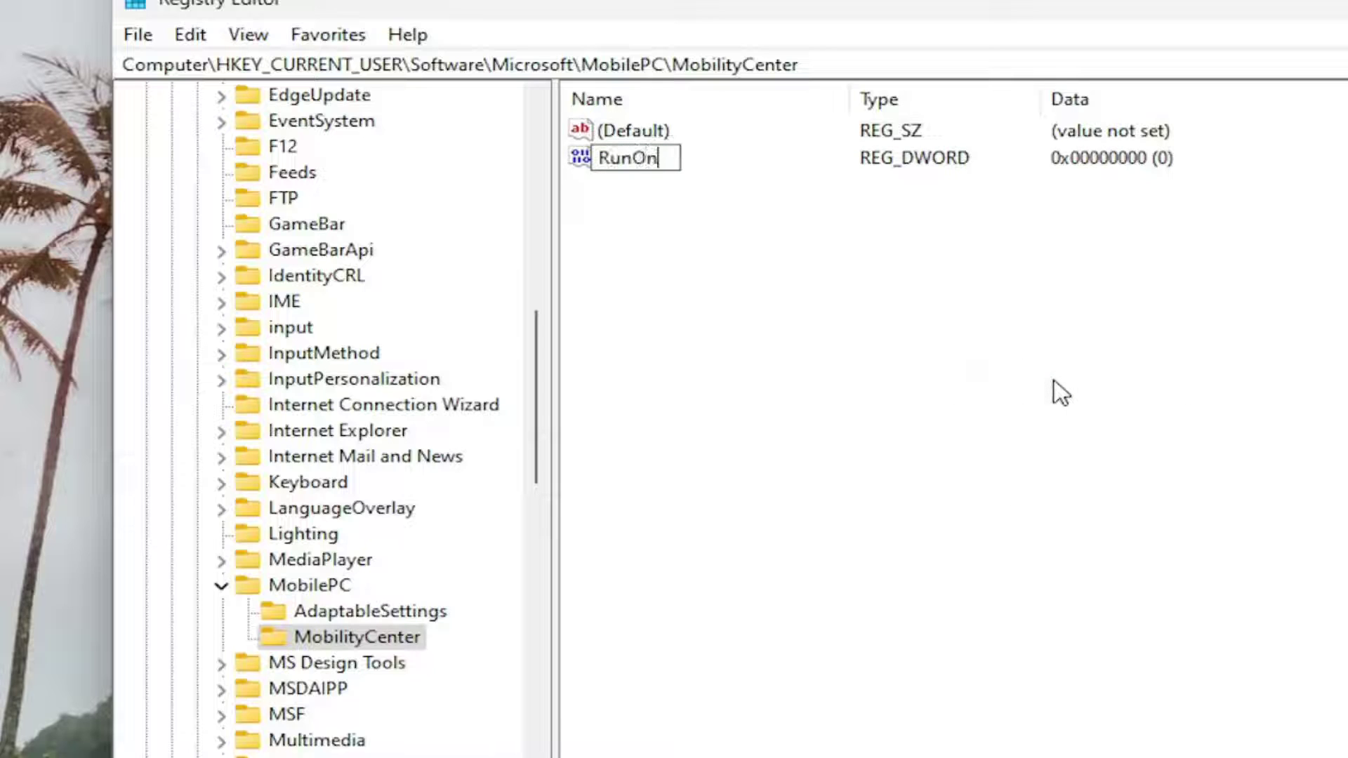
{"action": "type", "text": "Desktop"}
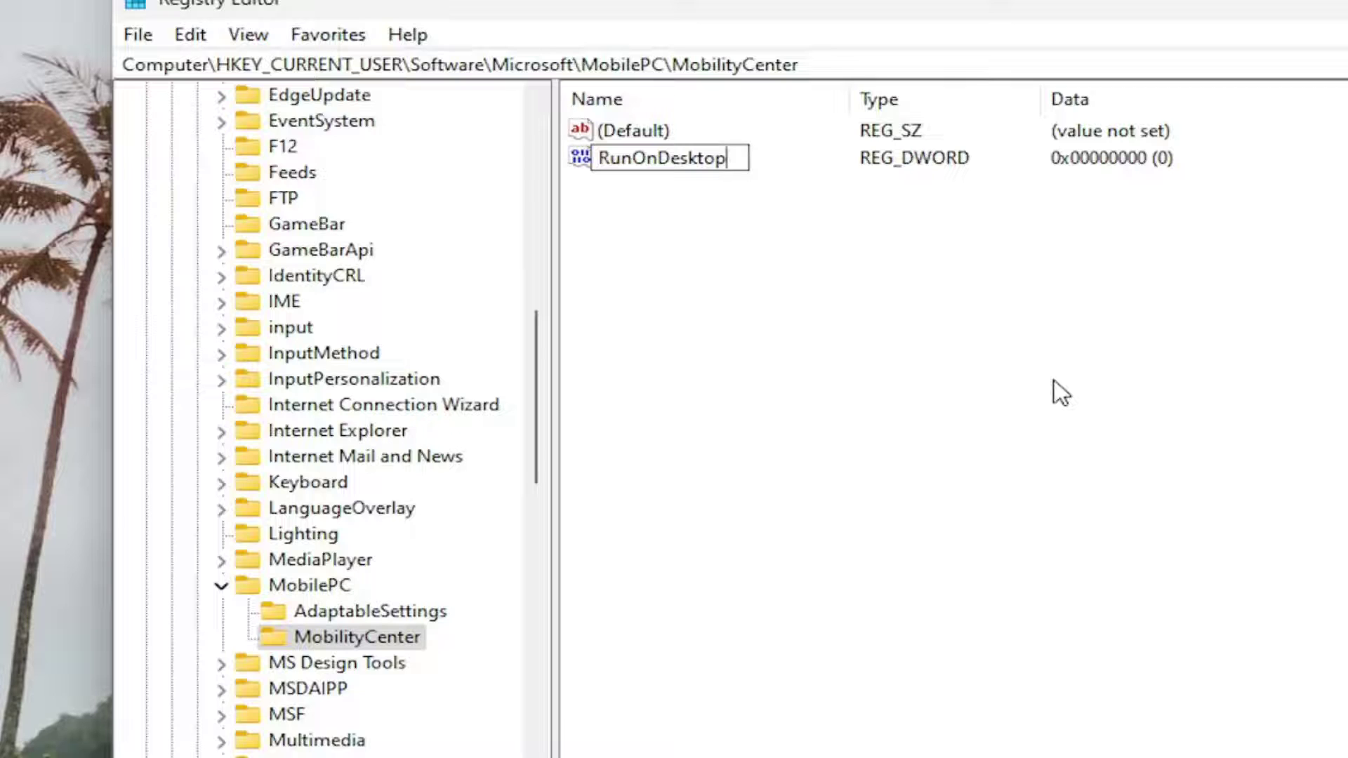
{"action": "key", "text": "Return"}
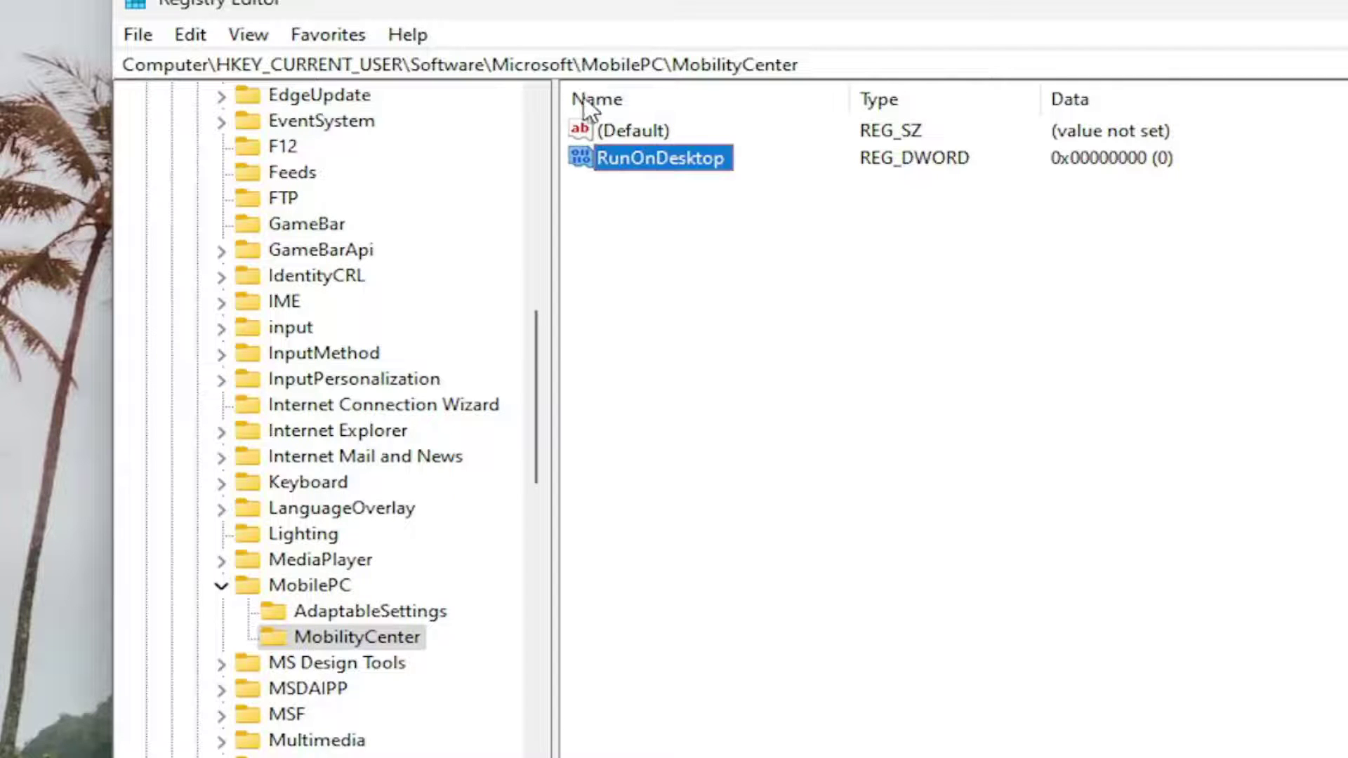
Set the value data of RunOnDesktop in the MobilityCenter key to 1
{"action": "double_click", "coordinate": [636, 162]}
{"action": "type", "text": "1"}
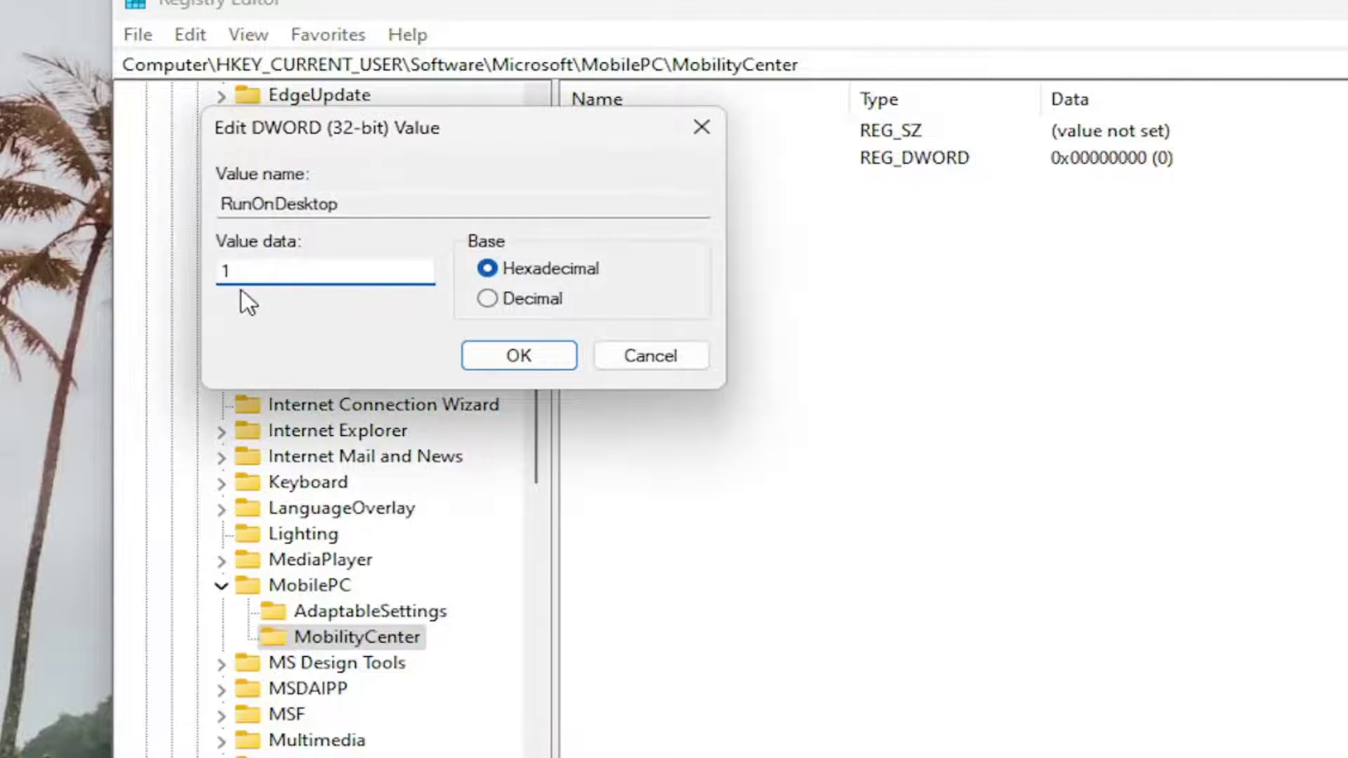
{"action": "left_click", "coordinate": [519, 358]}
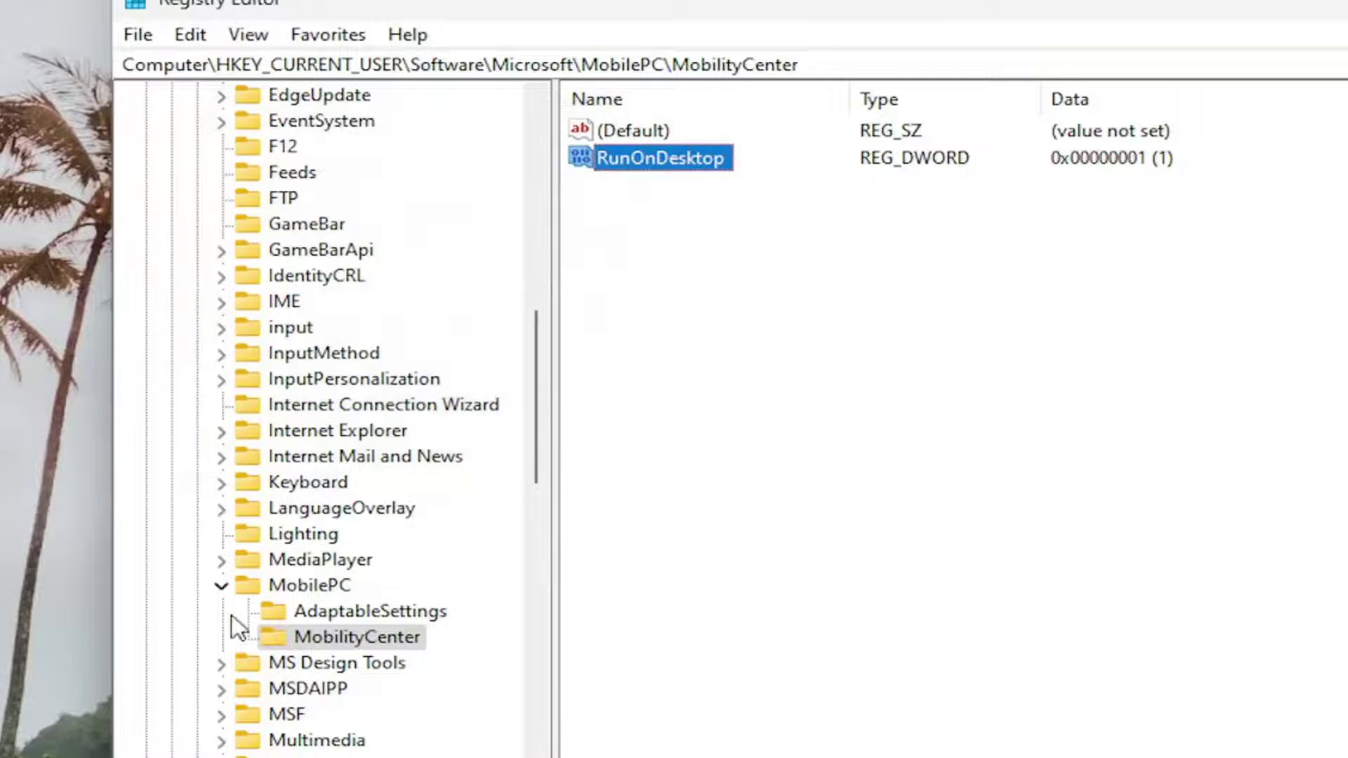
Collapse the MobilePC, Microsoft, Software and HKEY_CURRENT_USER keys in the tree and close Registry Editor
{"action": "double_click", "coordinate": [292, 587]}
{"action": "left_click_drag", "start_coordinate": [532, 483], "coordinate": [533, 356]}
{"action": "scroll", "coordinate": [330, 511], "scroll_direction": "up", "scroll_amount": 4}
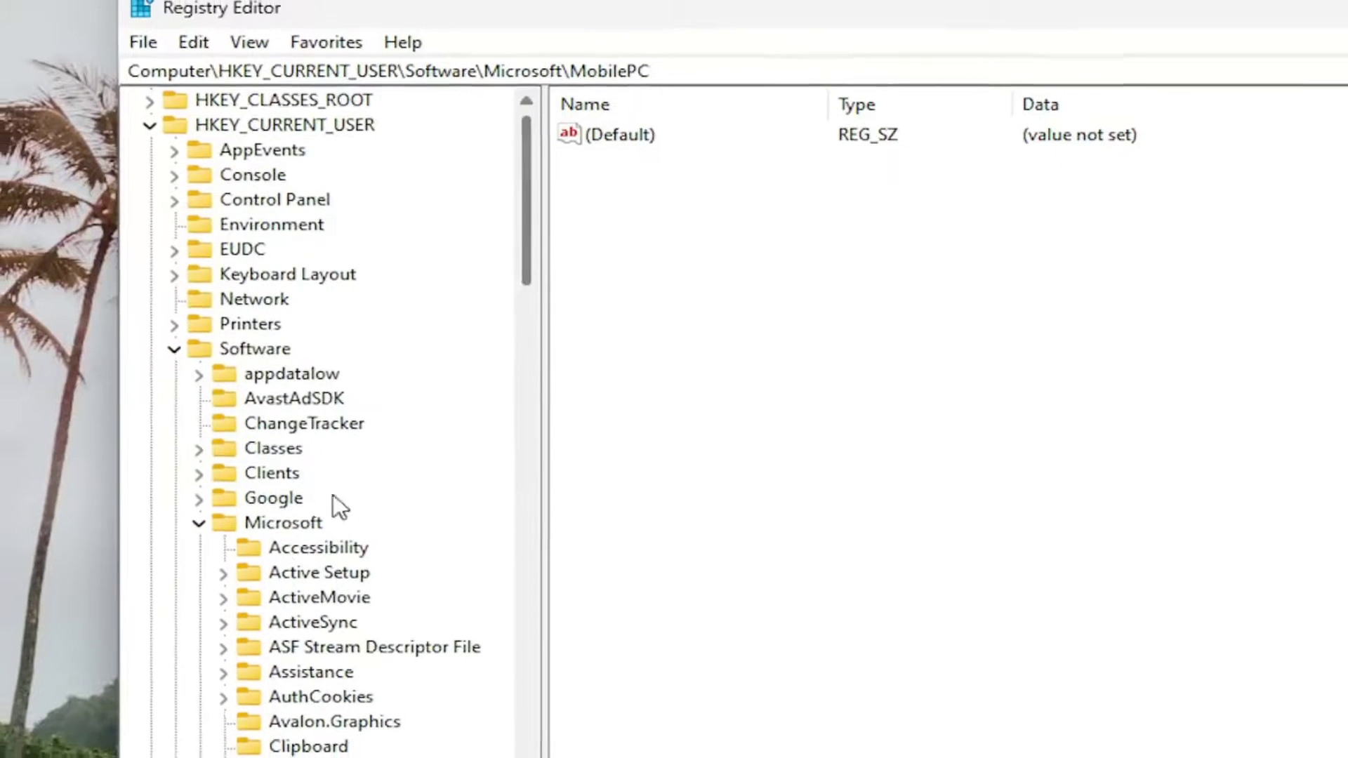
{"action": "double_click", "coordinate": [259, 534]}
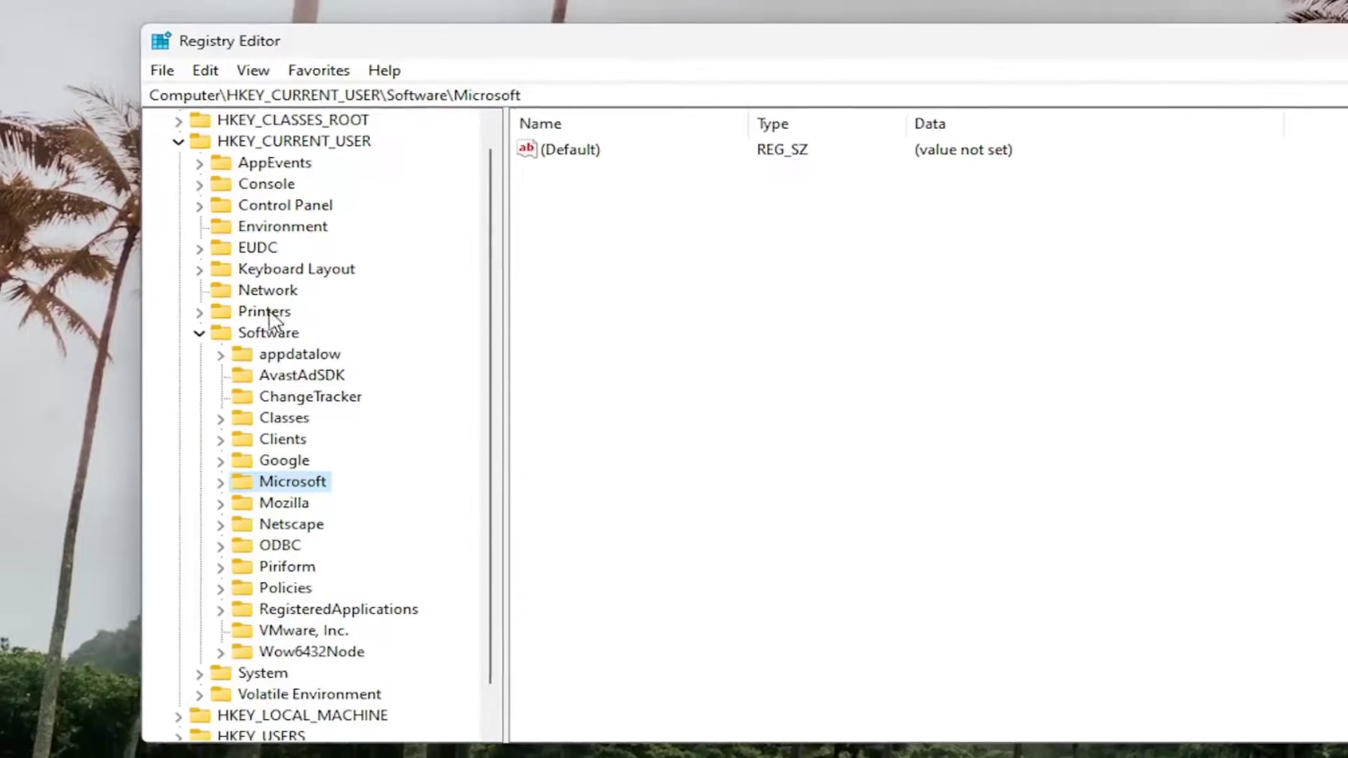
{"action": "double_click", "coordinate": [268, 332]}
{"action": "double_click", "coordinate": [293, 141]}
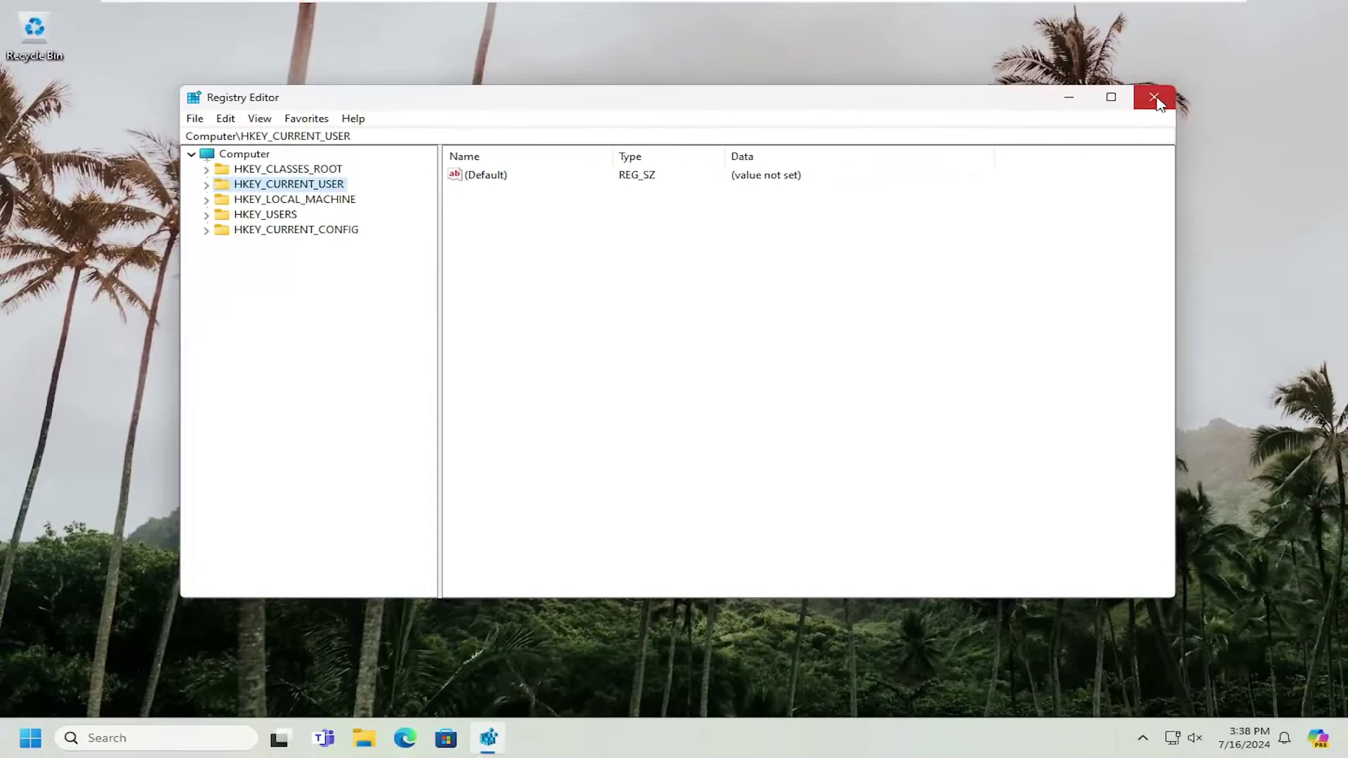
{"action": "left_click", "coordinate": [1154, 99]}
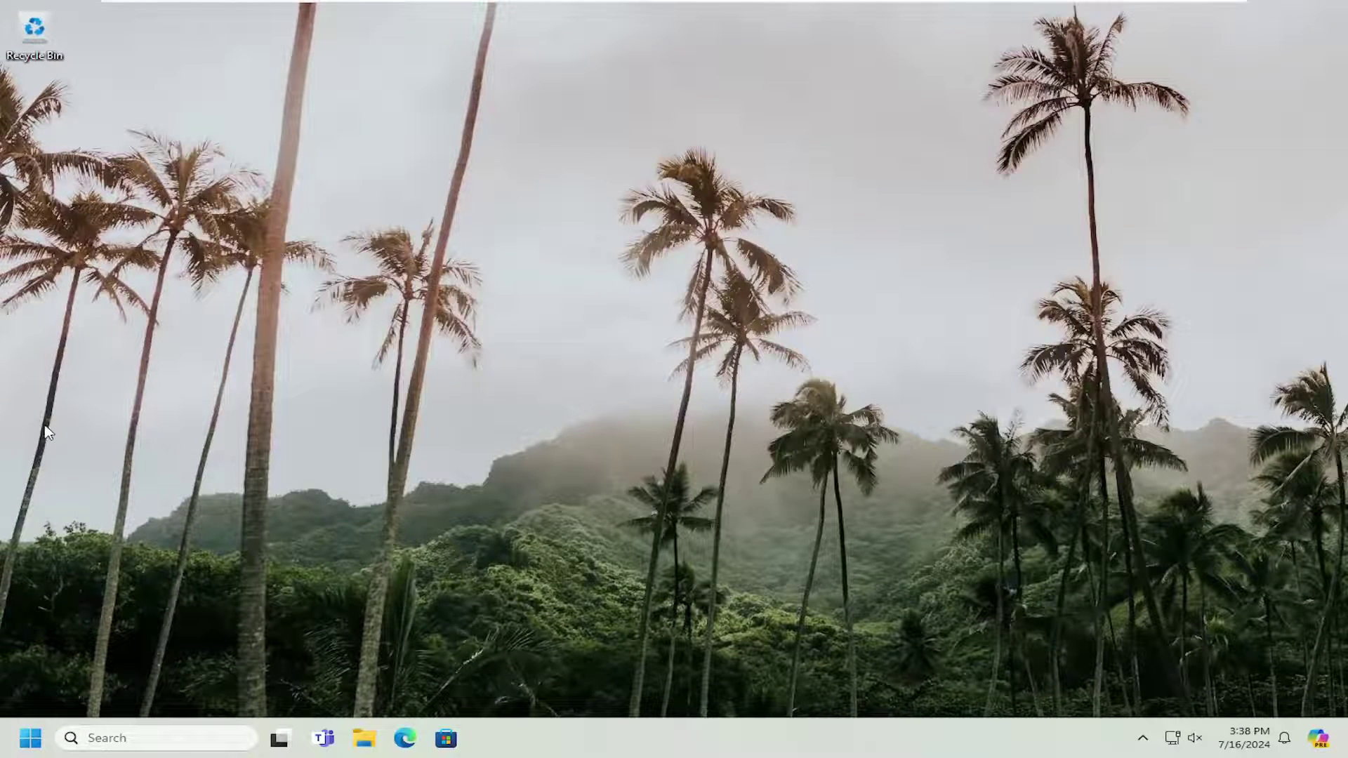
Restart the computer so the registry changes take effect
{"action": "right_click", "coordinate": [30, 738]}
{"action": "mouse_move", "coordinate": [120, 662]}
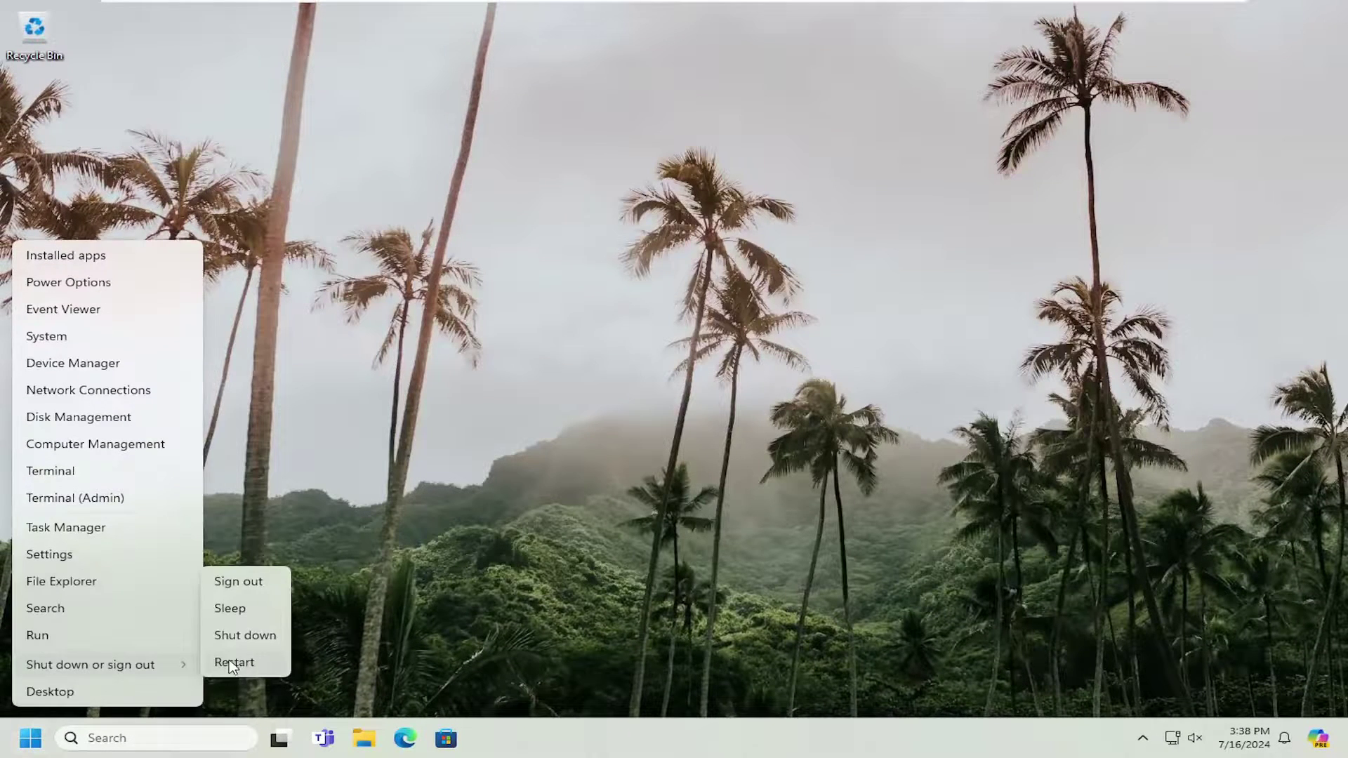
{"action": "left_click", "coordinate": [232, 659]}
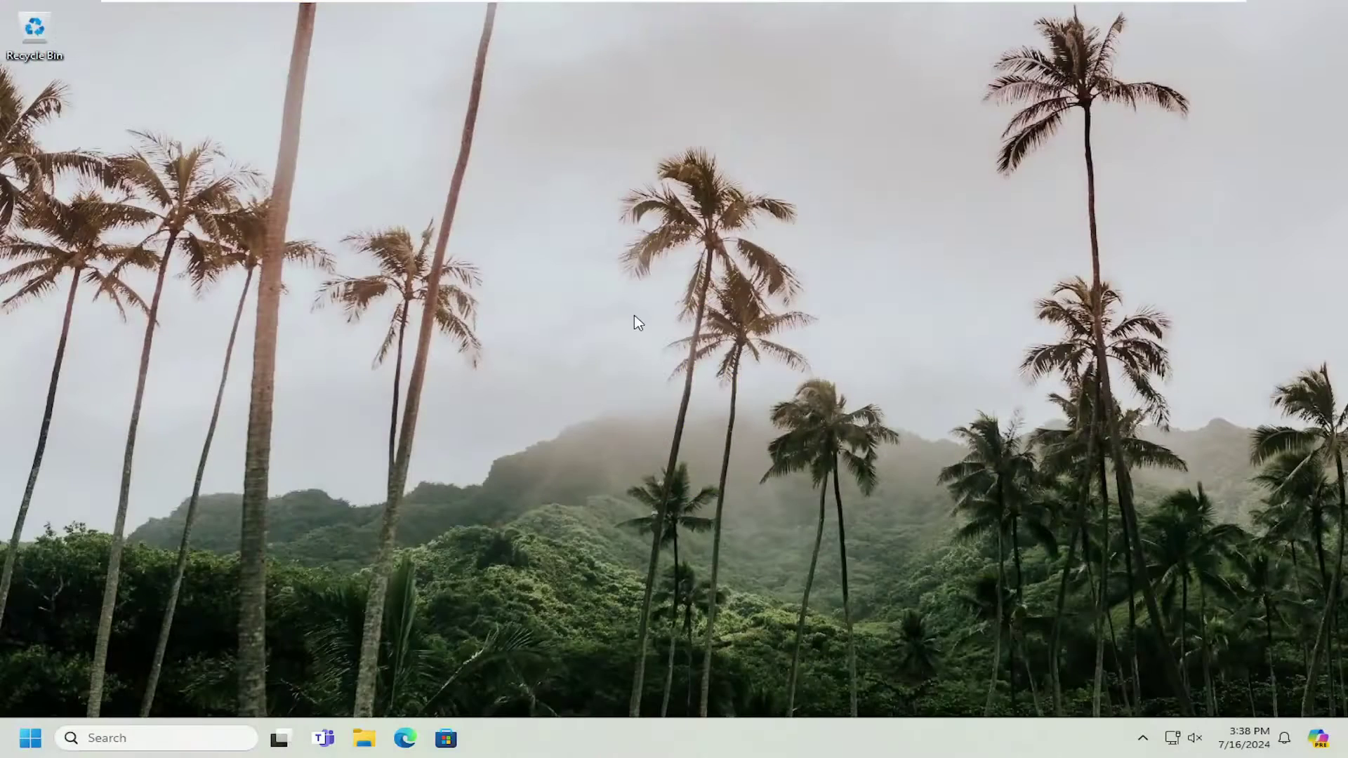
Open the folder %LocalAppdata%\Microsoft\Windows\WinX\Group3 to look over its shortcuts, and close it
{"action": "left_click", "coordinate": [23, 739]}
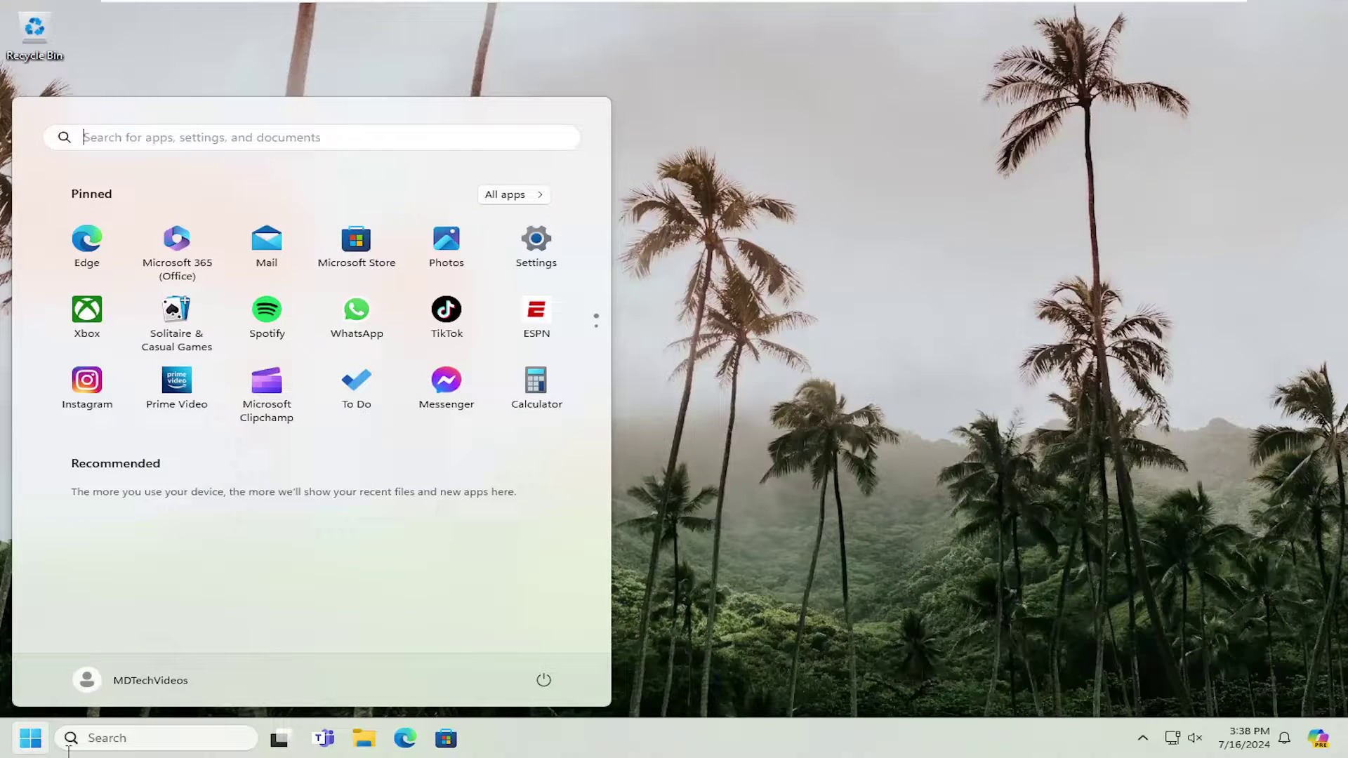
{"action": "type", "text": "%LocalAppdata%\\Microsoft\\Windows\\WinX\\Group3"}
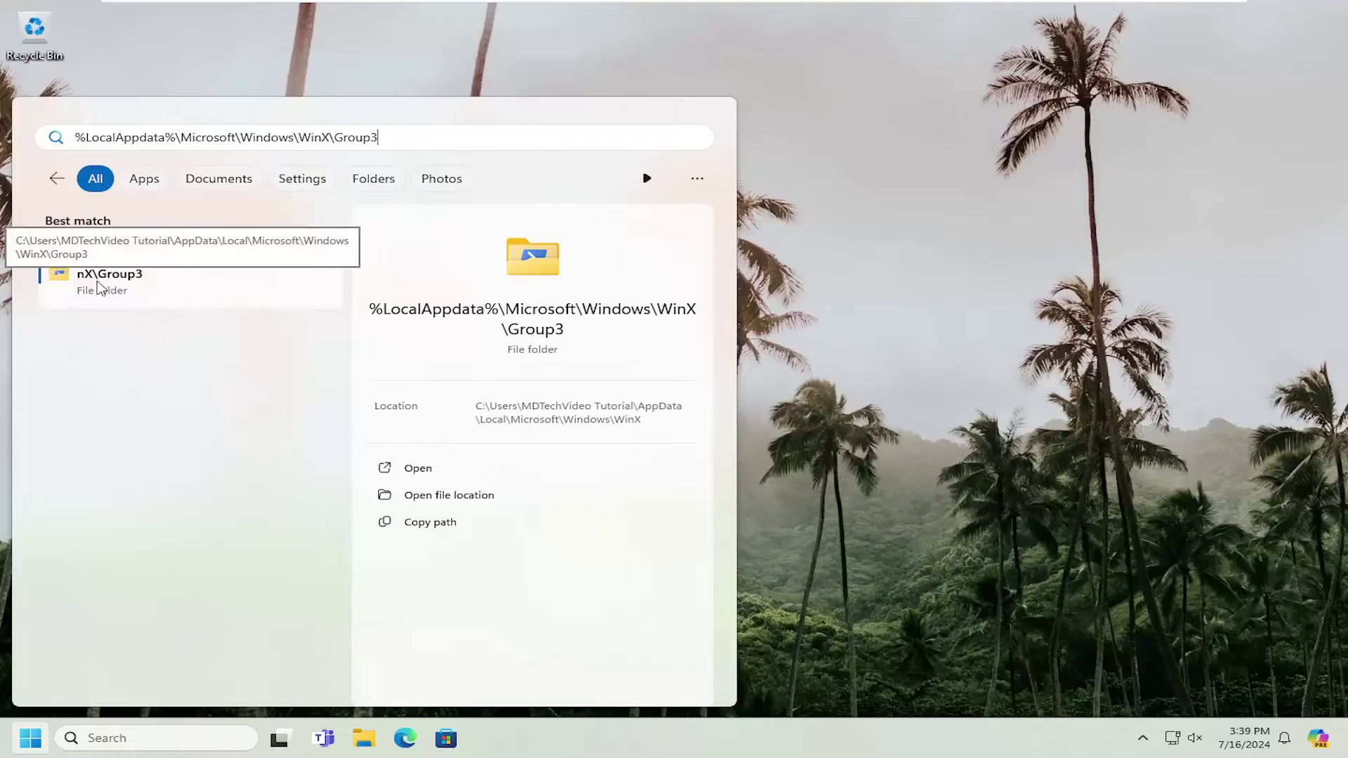
{"action": "left_click", "coordinate": [134, 289]}
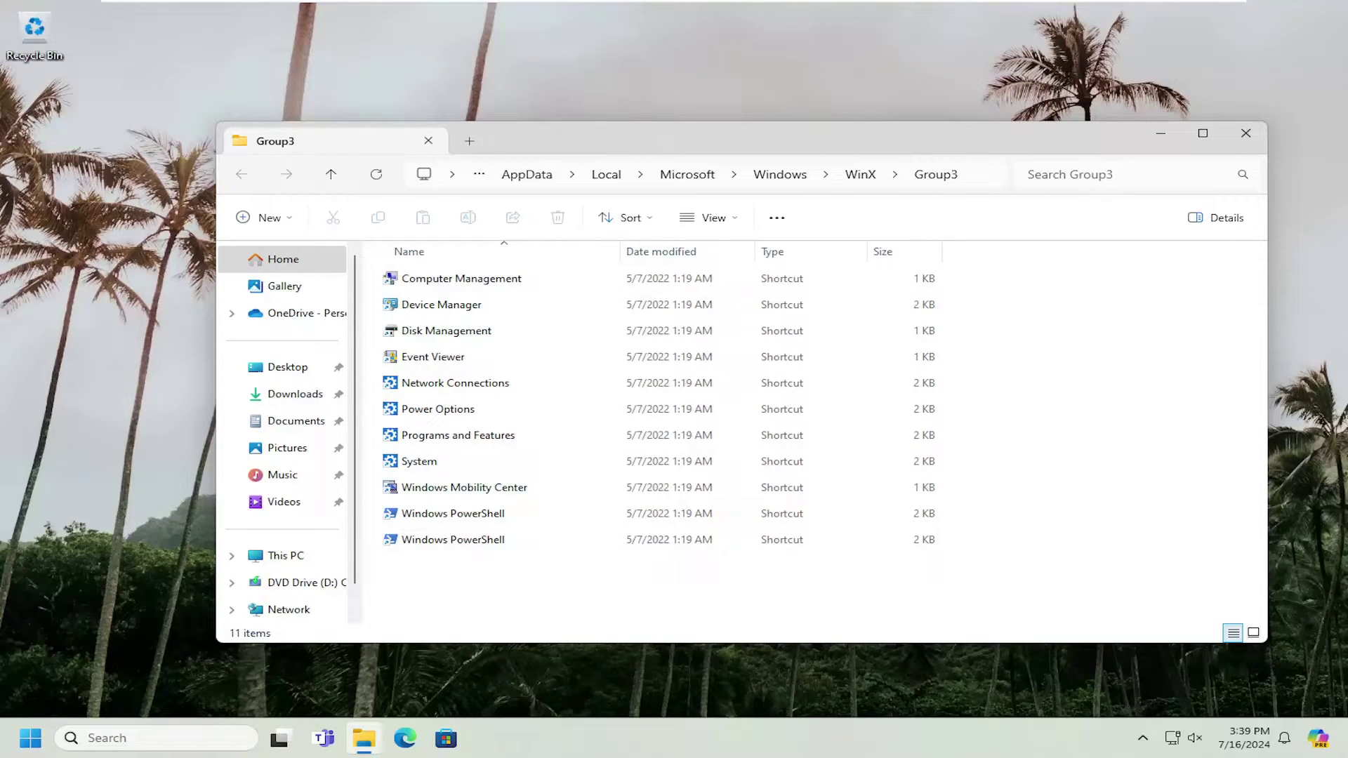
{"action": "left_click", "coordinate": [1246, 134]}
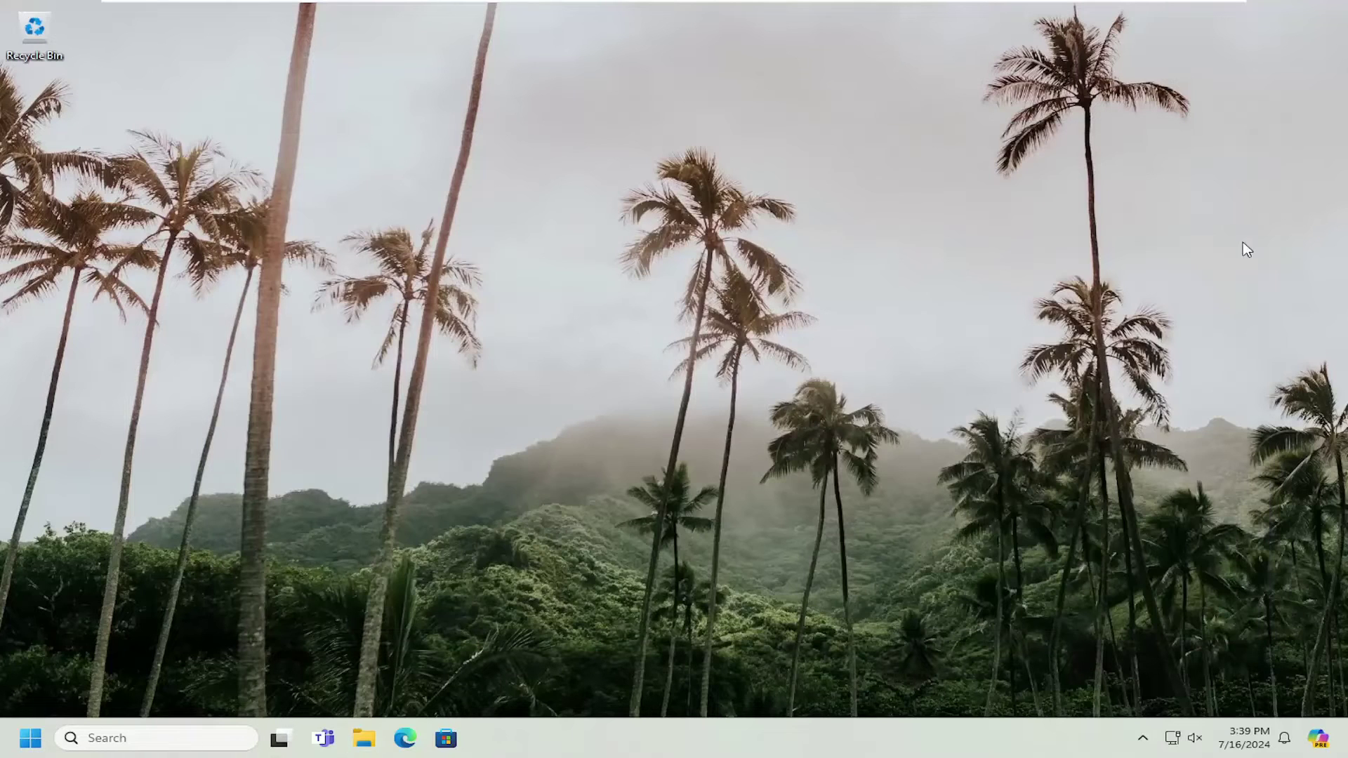